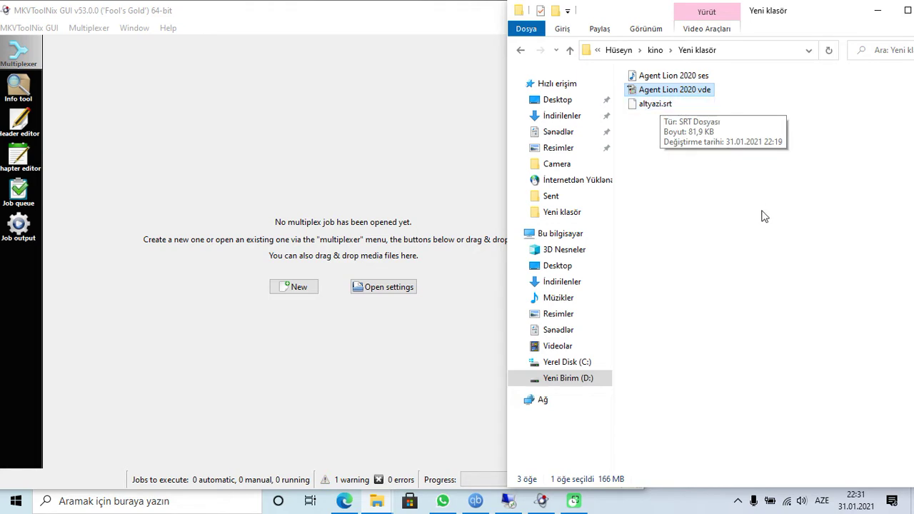
- Add the video file Agent Lion 2020 vde as a source for multiplexing and widen the track list's codec column
{"action": "left_click", "coordinate": [740, 177]}
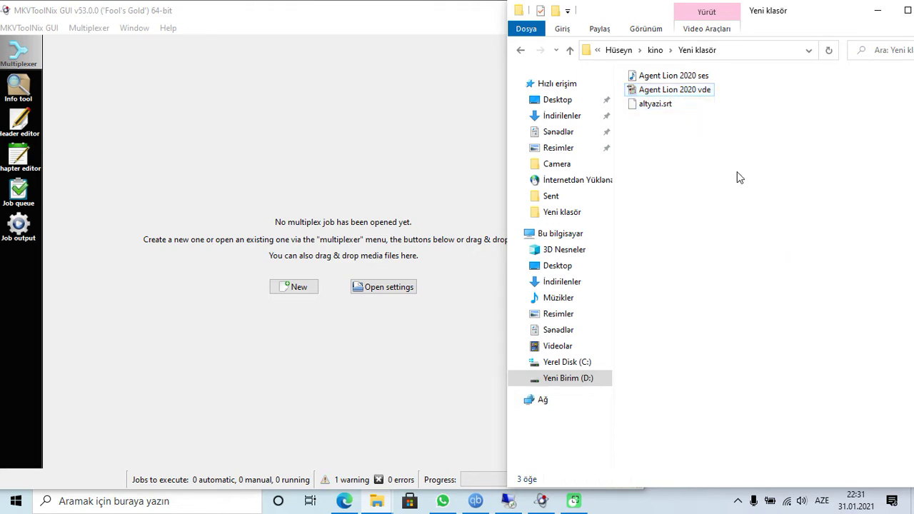
{"action": "left_click", "coordinate": [680, 94]}
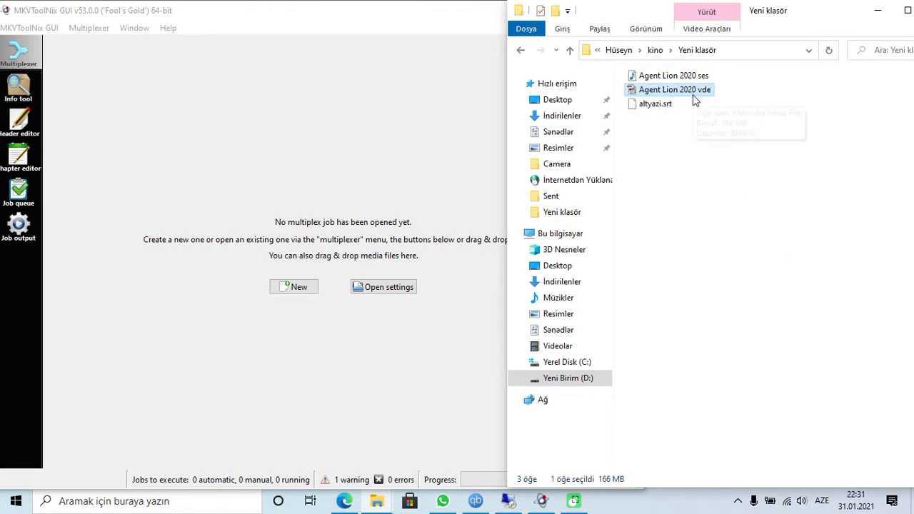
{"action": "left_click_drag", "start_coordinate": [693, 95], "coordinate": [196, 207]}
{"action": "left_click", "coordinate": [171, 279]}
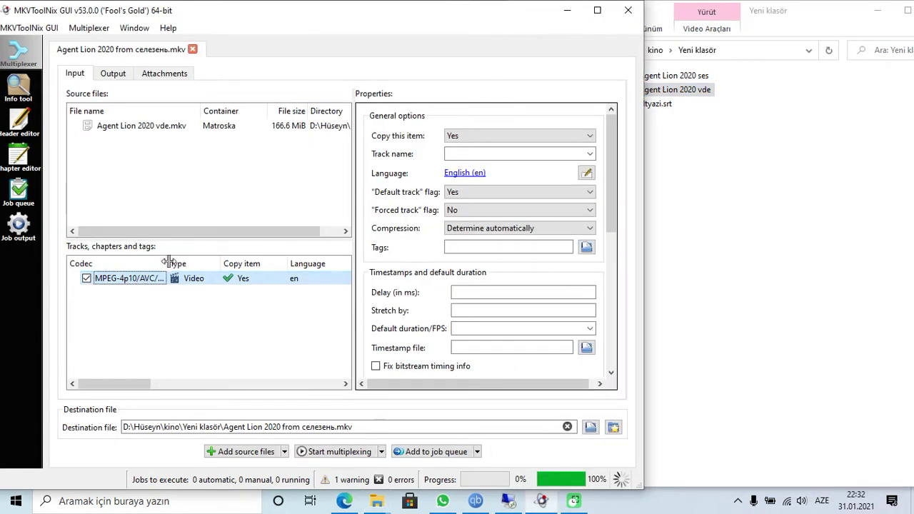
{"action": "left_click_drag", "start_coordinate": [169, 261], "coordinate": [204, 264]}
- Add the audio file Agent Lion 2020 ses as a new source file to the current multiplex settings
{"action": "left_click", "coordinate": [671, 135]}
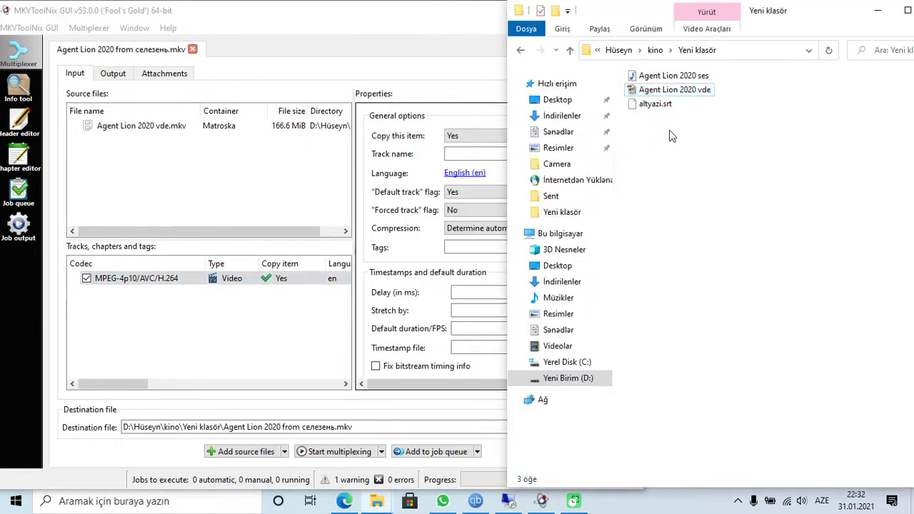
{"action": "left_click_drag", "start_coordinate": [668, 75], "coordinate": [102, 307]}
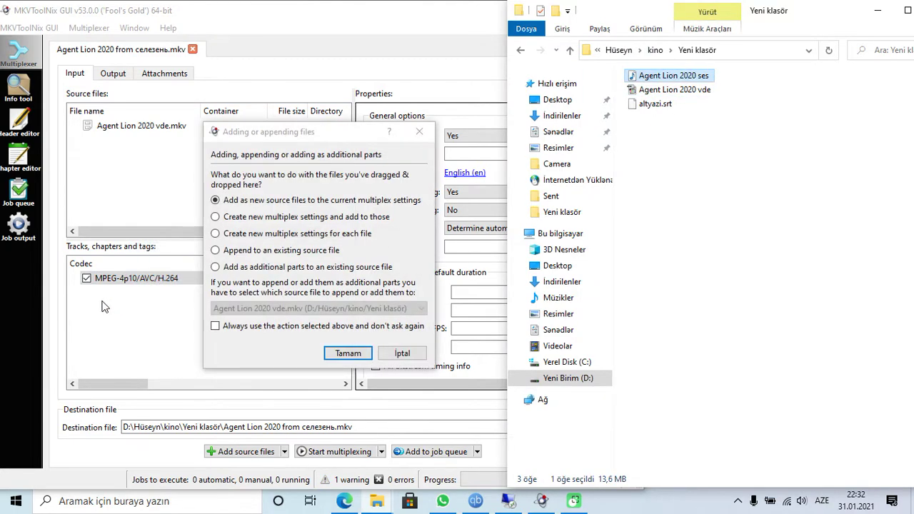
{"action": "left_click", "coordinate": [355, 353]}
- Set the language of the AC-3 audio track to Sanskrit (sa; san)
{"action": "left_click", "coordinate": [103, 291]}
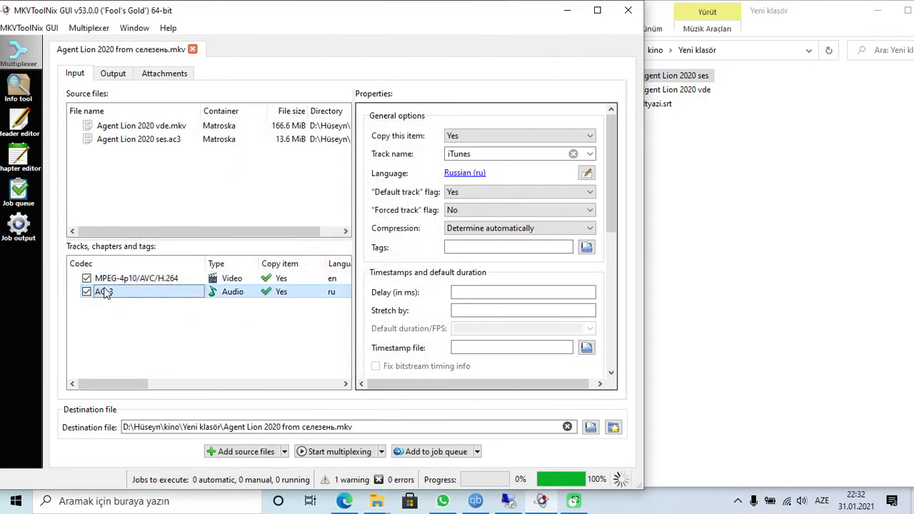
{"action": "left_click", "coordinate": [465, 173]}
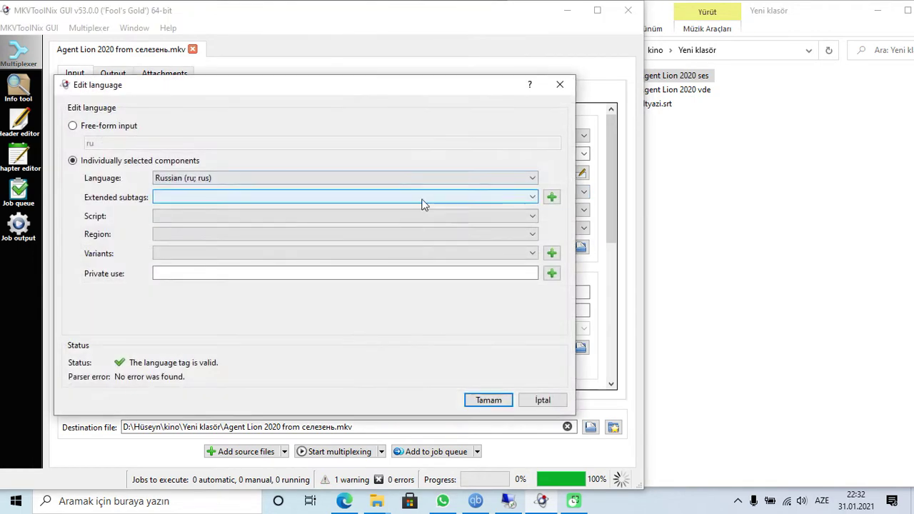
{"action": "left_click", "coordinate": [349, 177]}
{"action": "left_click", "coordinate": [266, 250]}
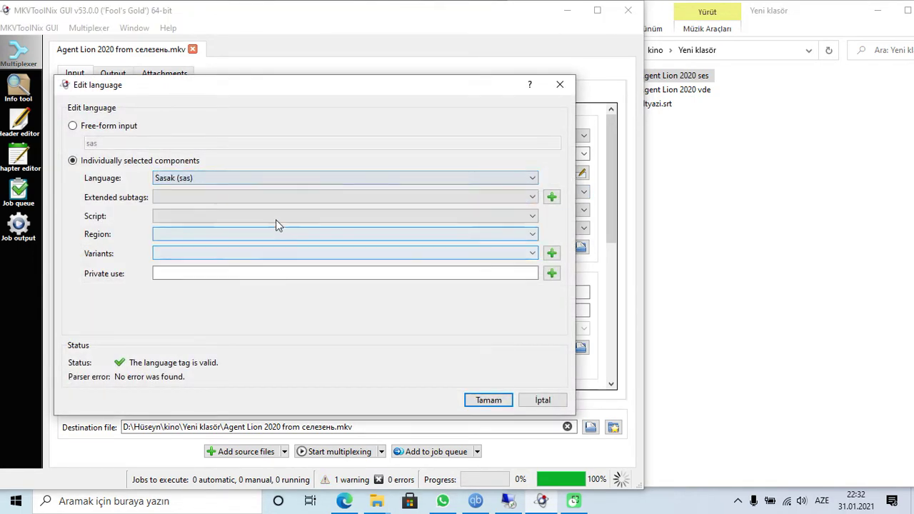
{"action": "left_click", "coordinate": [327, 178]}
{"action": "left_click", "coordinate": [272, 220]}
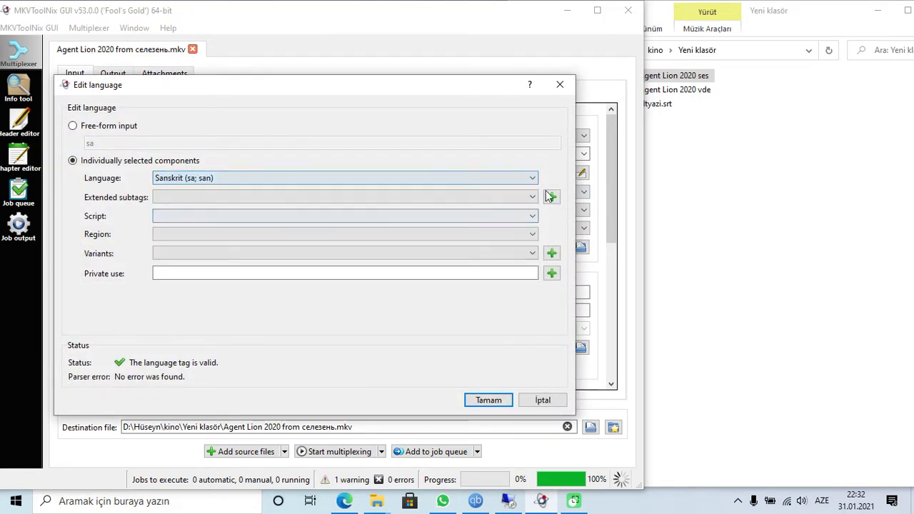
{"action": "left_click", "coordinate": [488, 399]}
- Add the subtitle file altyazi.srt as a new source file to the current multiplex settings
{"action": "left_click", "coordinate": [736, 204]}
{"action": "left_click_drag", "start_coordinate": [655, 104], "coordinate": [163, 355]}
{"action": "left_click", "coordinate": [350, 357]}
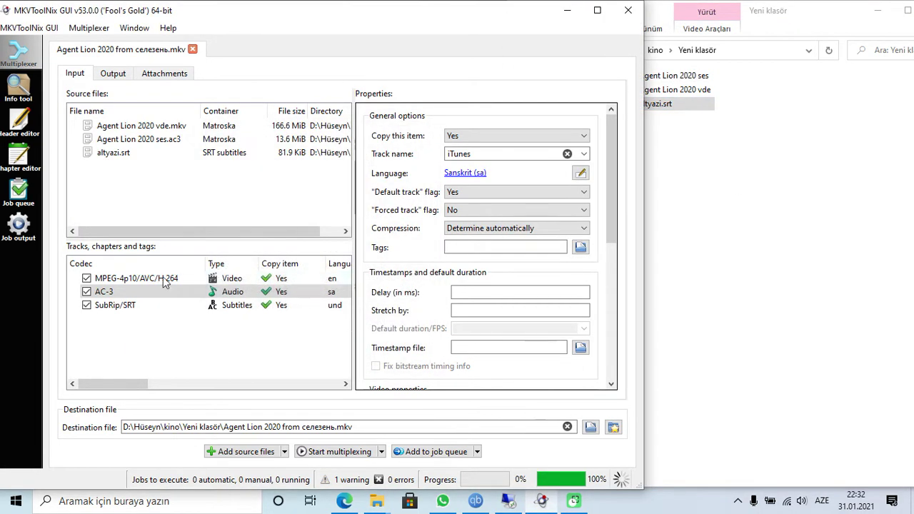
- Set the language of the SubRip/SRT subtitle track to Multiple languages (mul)
{"action": "left_click", "coordinate": [115, 305]}
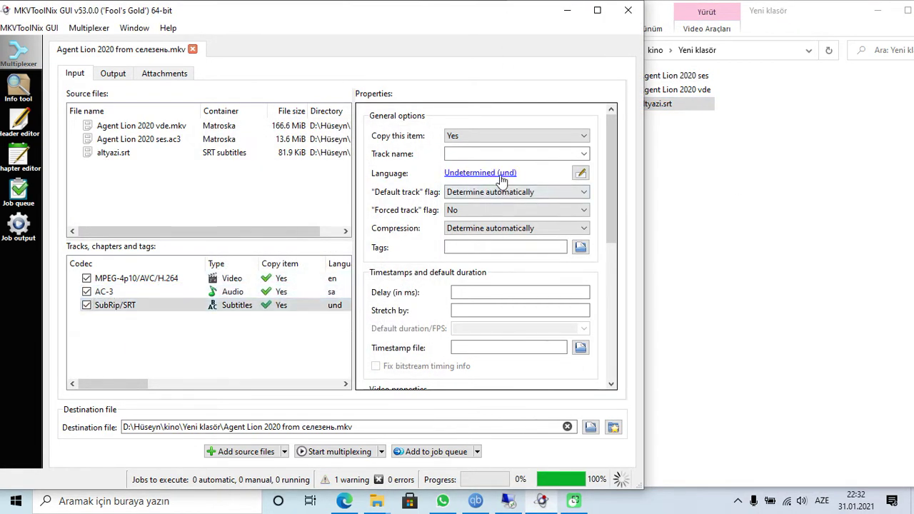
{"action": "left_click", "coordinate": [493, 174]}
{"action": "left_click", "coordinate": [394, 177]}
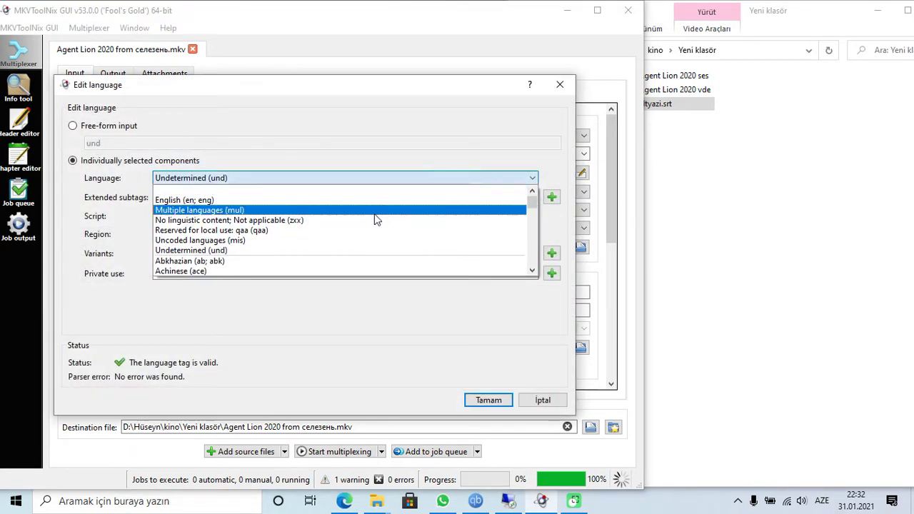
{"action": "left_click", "coordinate": [375, 209]}
{"action": "left_click", "coordinate": [488, 400]}
- Add the audio file Agent Lion 2020 ses and the subtitle file altyazi.srt a second time as new source files
{"action": "left_click", "coordinate": [805, 271]}
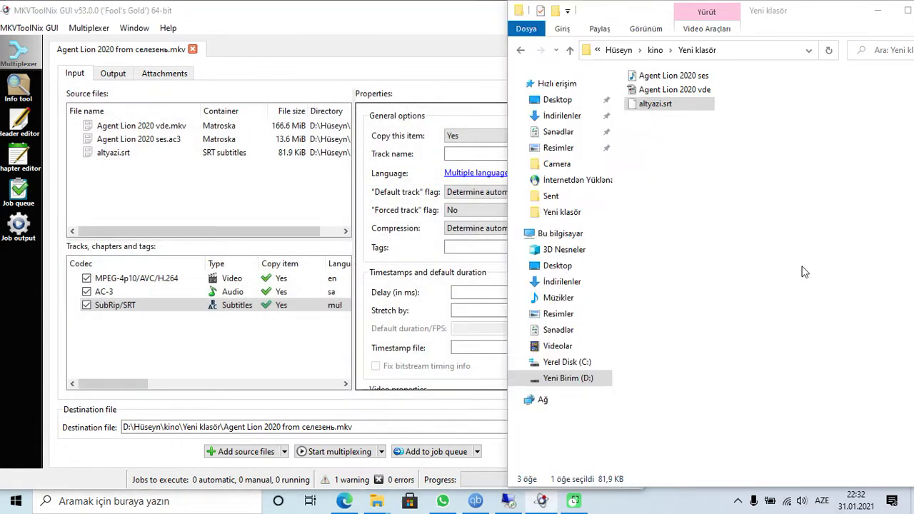
{"action": "left_click_drag", "start_coordinate": [674, 81], "coordinate": [126, 360]}
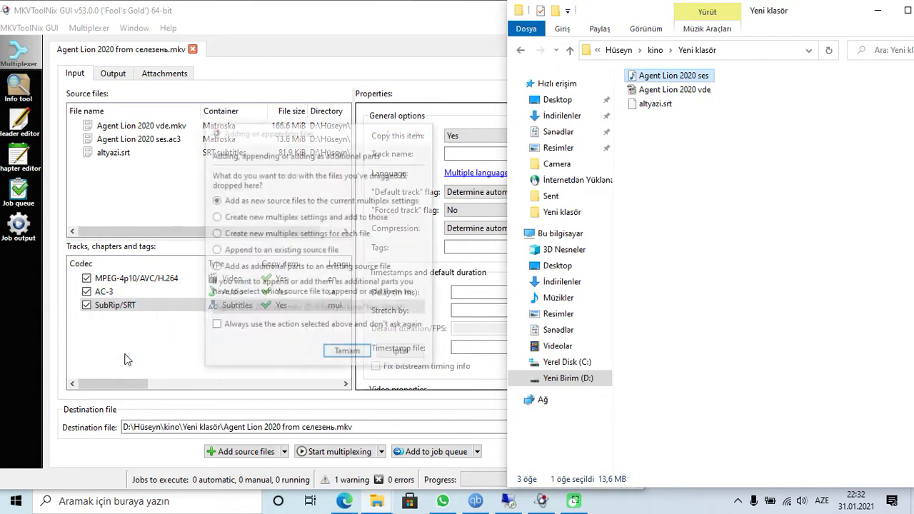
{"action": "left_click", "coordinate": [351, 351]}
{"action": "left_click", "coordinate": [847, 245]}
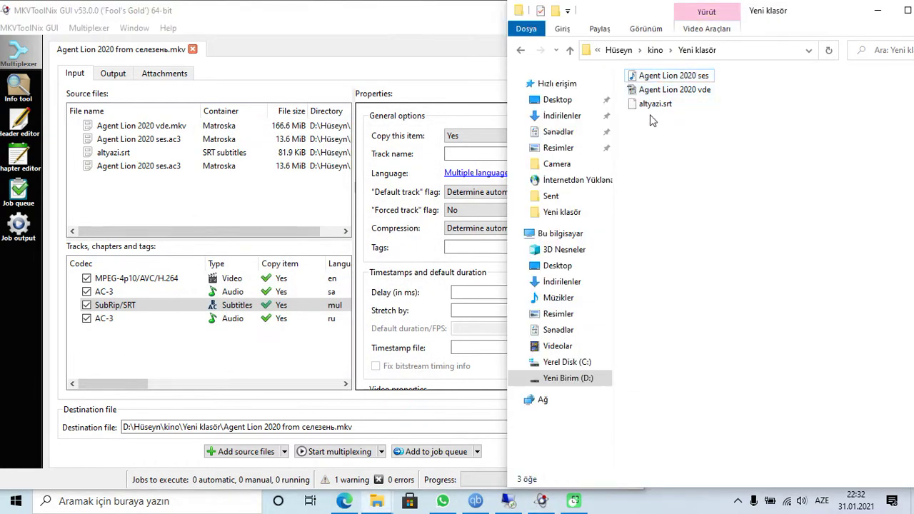
{"action": "left_click_drag", "start_coordinate": [656, 107], "coordinate": [112, 309]}
{"action": "left_click", "coordinate": [343, 351]}
{"action": "left_click", "coordinate": [107, 293]}
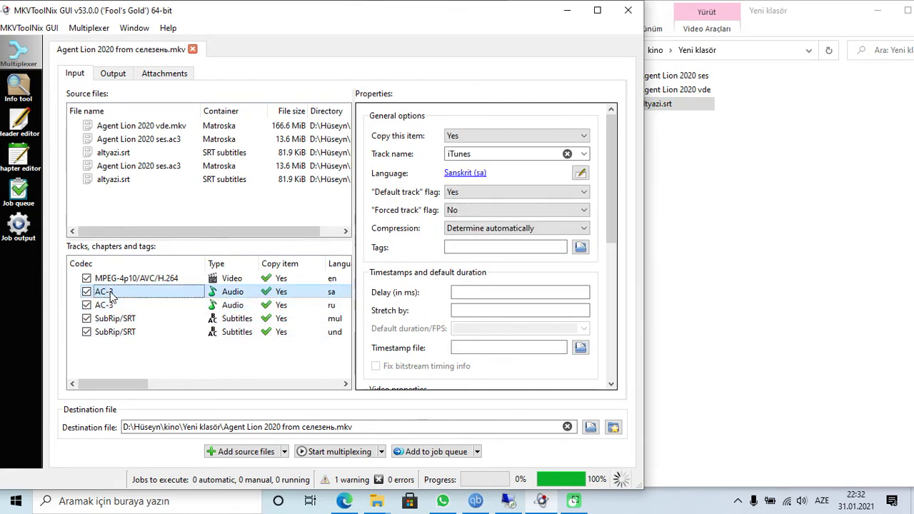
{"action": "left_click", "coordinate": [767, 160]}
{"action": "left_click", "coordinate": [668, 75]}
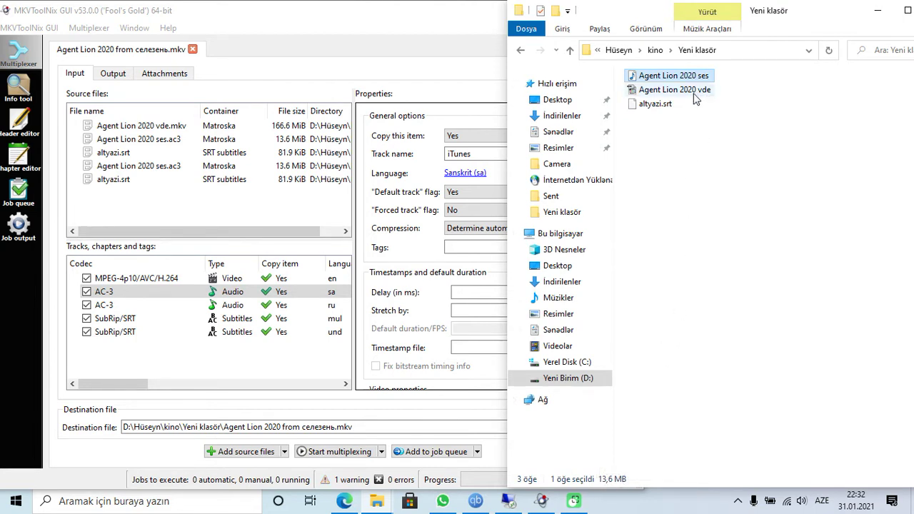
{"action": "left_click", "coordinate": [695, 99]}
{"action": "left_click", "coordinate": [692, 77]}
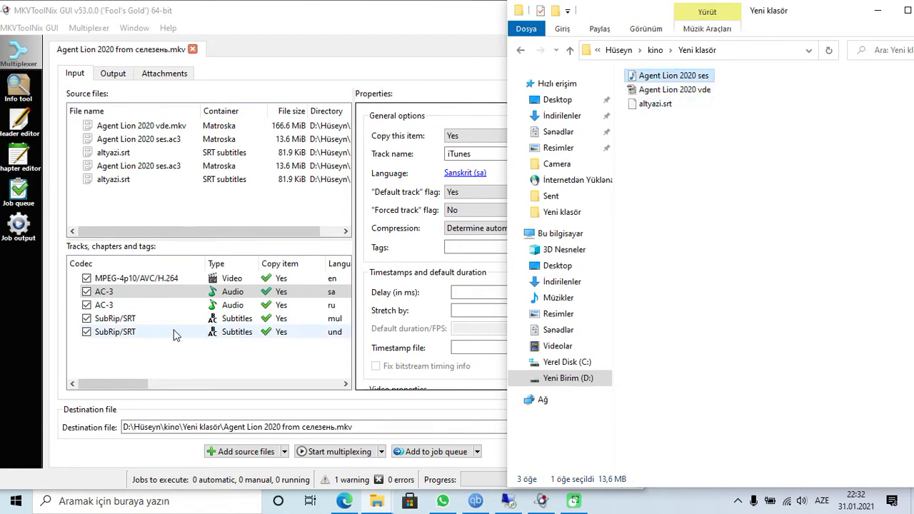
{"action": "left_click_drag", "start_coordinate": [117, 351], "coordinate": [81, 268]}
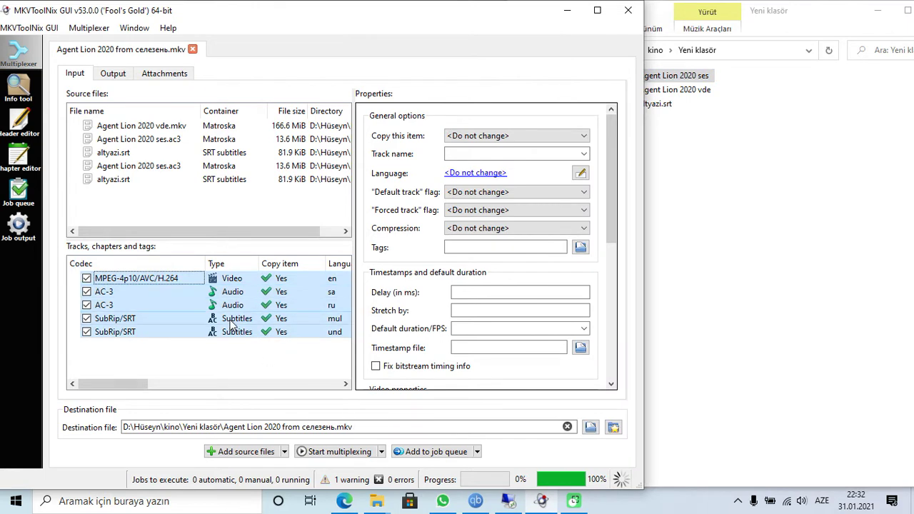
{"action": "left_click", "coordinate": [469, 150]}
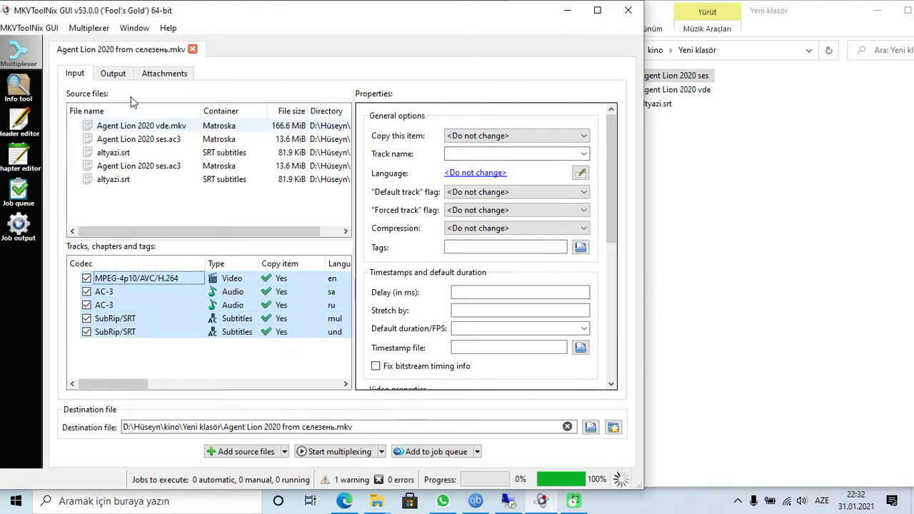
- Replace the output file title with TURKSEED TORRENT TRACKER
{"action": "left_click", "coordinate": [112, 74]}
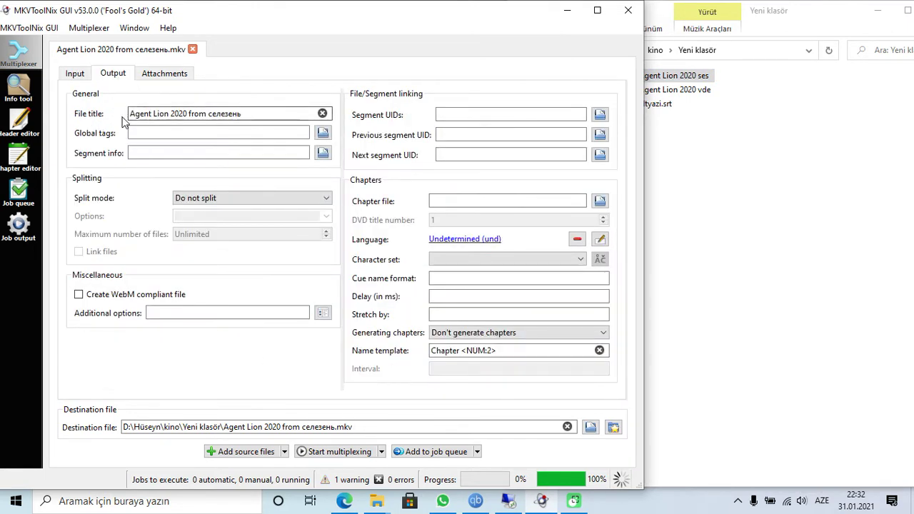
{"action": "triple_click", "coordinate": [190, 115]}
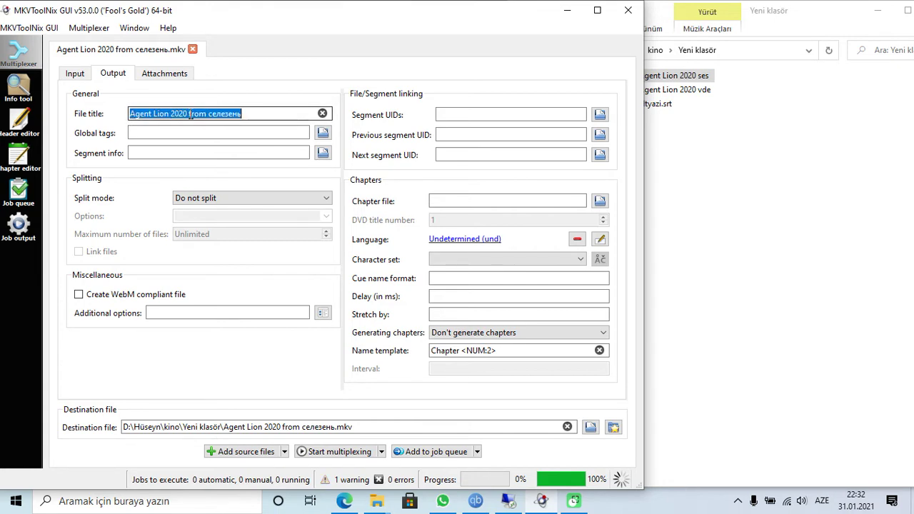
{"action": "key", "text": "BackSpace"}
{"action": "type", "text": "T"}
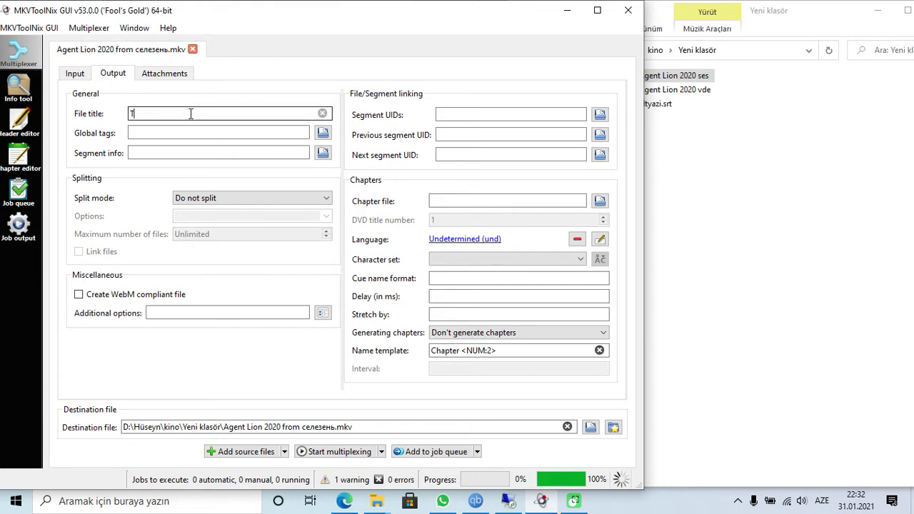
{"action": "type", "text": "URKSEED TORRENT TRACKER"}
{"action": "key", "text": "ctrl+a"}
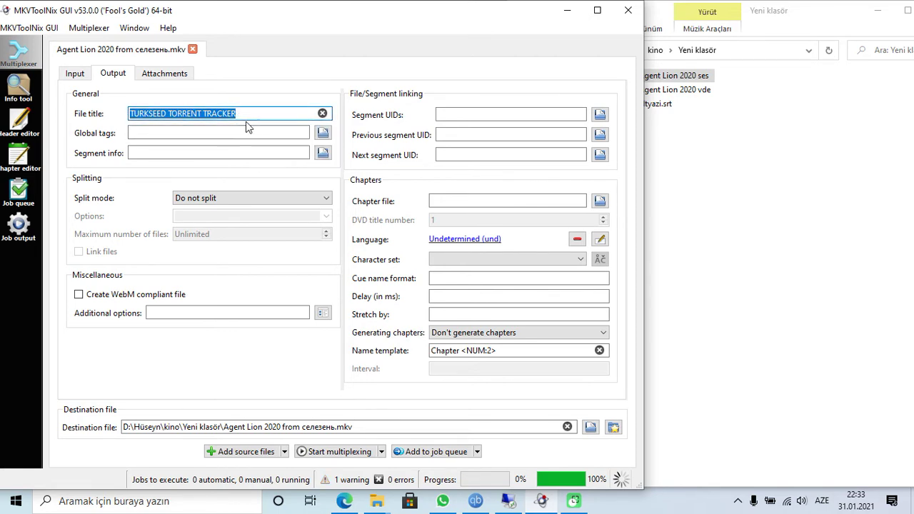
{"action": "left_click", "coordinate": [250, 114]}
{"action": "key", "text": "ctrl+a"}
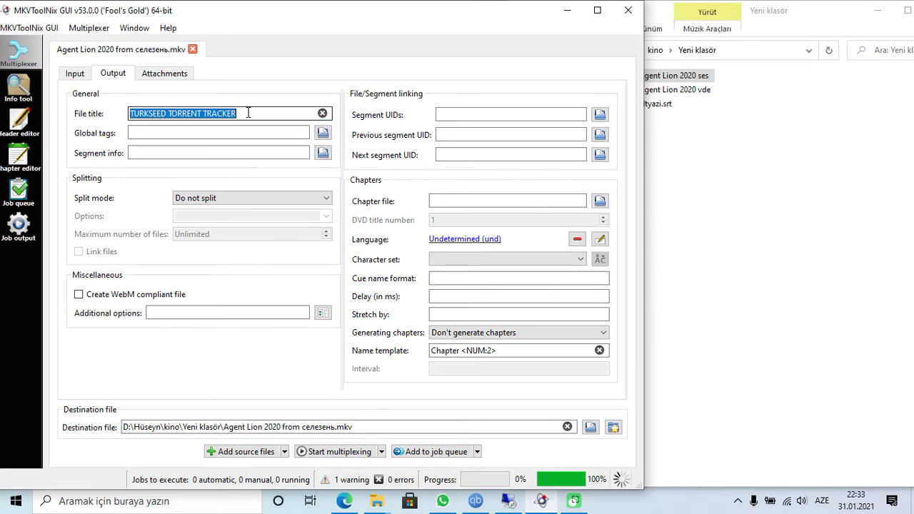
- Review the output title and the properties of each video, audio and subtitle track
{"action": "left_click", "coordinate": [74, 73]}
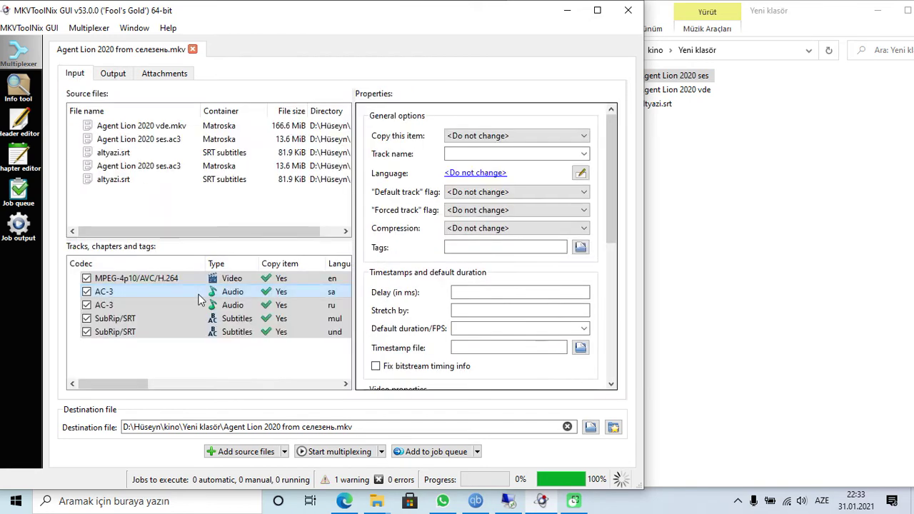
{"action": "left_click", "coordinate": [250, 332]}
{"action": "left_click_drag", "start_coordinate": [100, 336], "coordinate": [79, 267]}
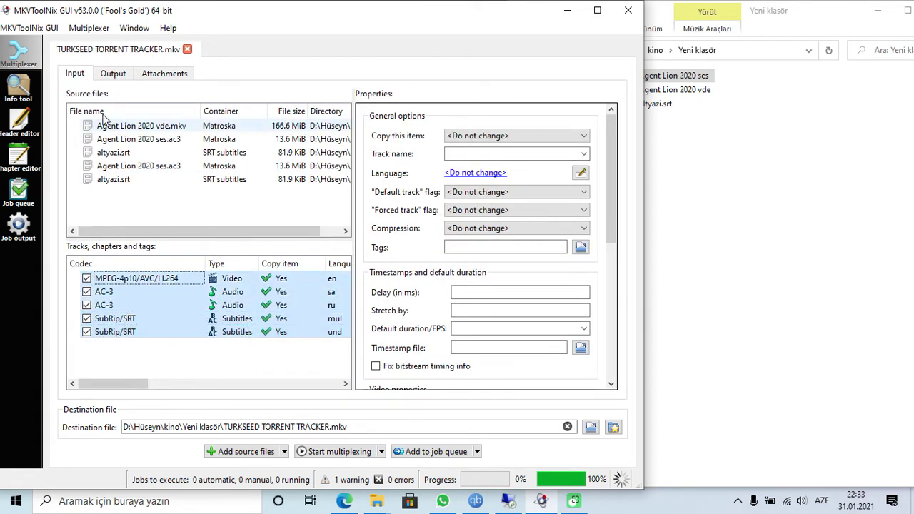
{"action": "left_click", "coordinate": [107, 74]}
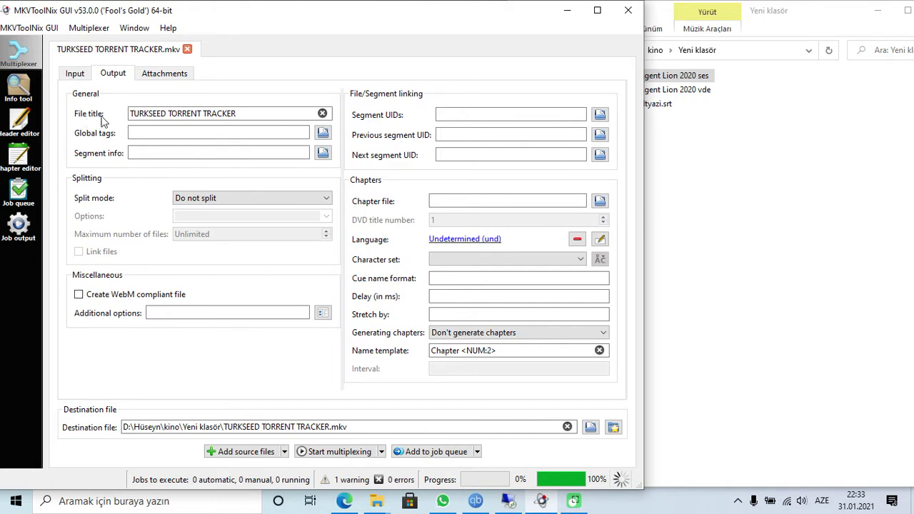
{"action": "left_click", "coordinate": [75, 75]}
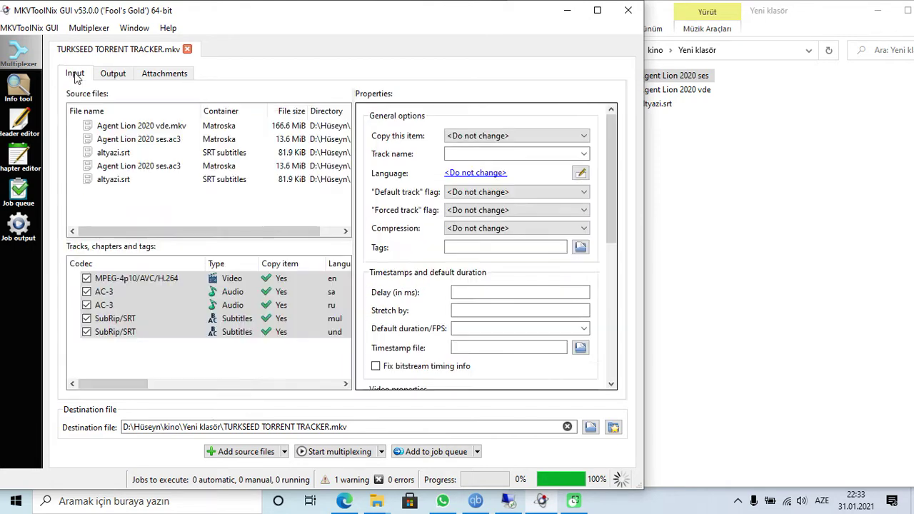
{"action": "left_click", "coordinate": [129, 291]}
{"action": "left_click", "coordinate": [128, 279]}
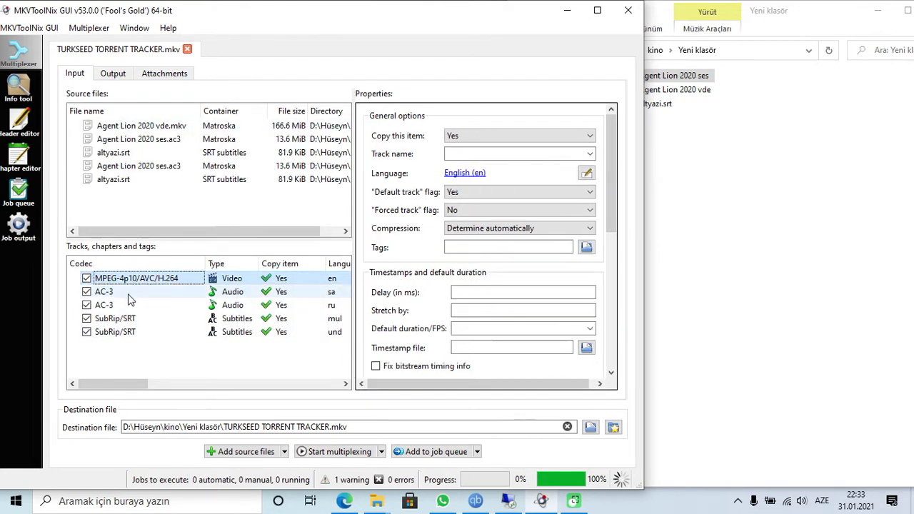
{"action": "left_click", "coordinate": [127, 305]}
{"action": "left_click", "coordinate": [126, 318]}
{"action": "left_click", "coordinate": [126, 332]}
{"action": "left_click", "coordinate": [126, 307]}
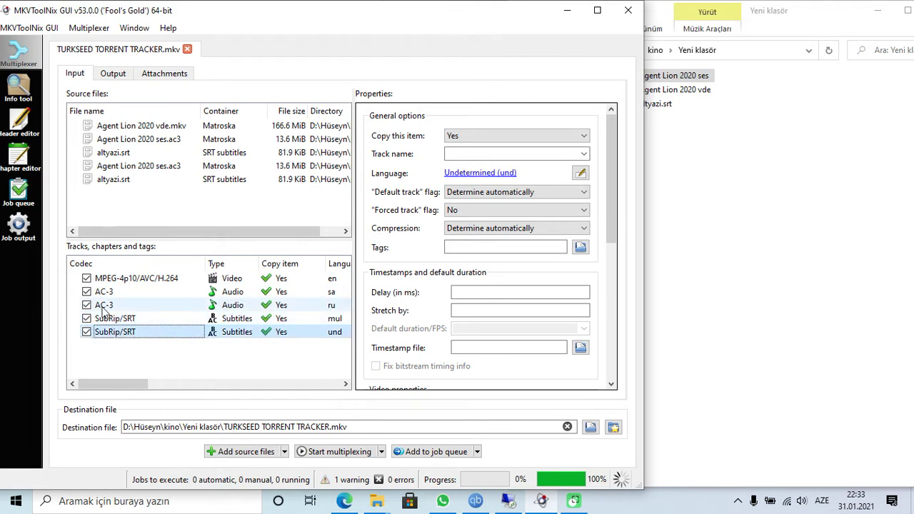
- Rename the first AC-3 audio track, the Sanskrit one, to "Bluray ses orijinal"
{"action": "left_click", "coordinate": [107, 294]}
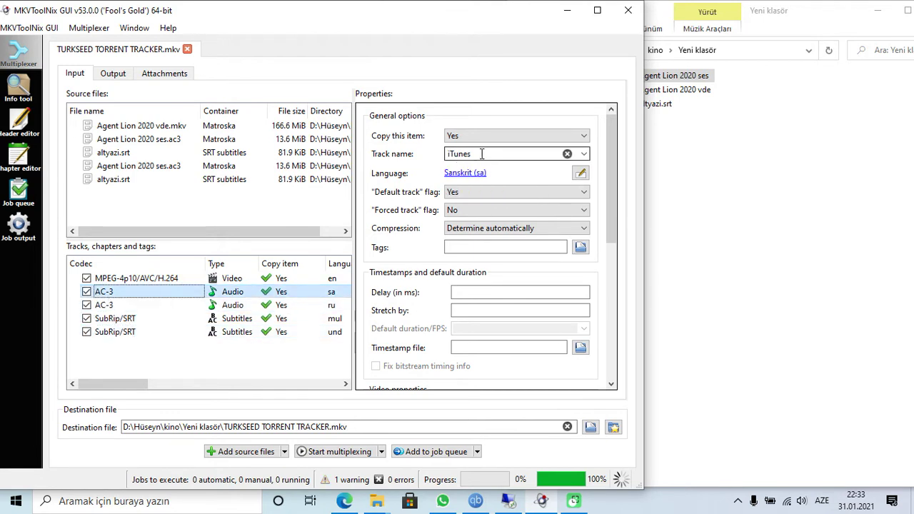
{"action": "left_click_drag", "start_coordinate": [482, 154], "coordinate": [393, 155]}
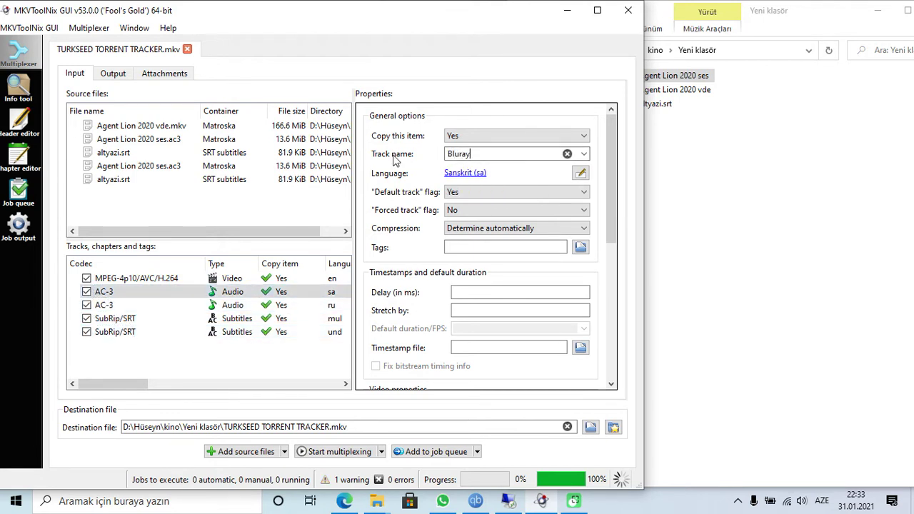
{"action": "type", "text": "Bluray ses orijinal"}
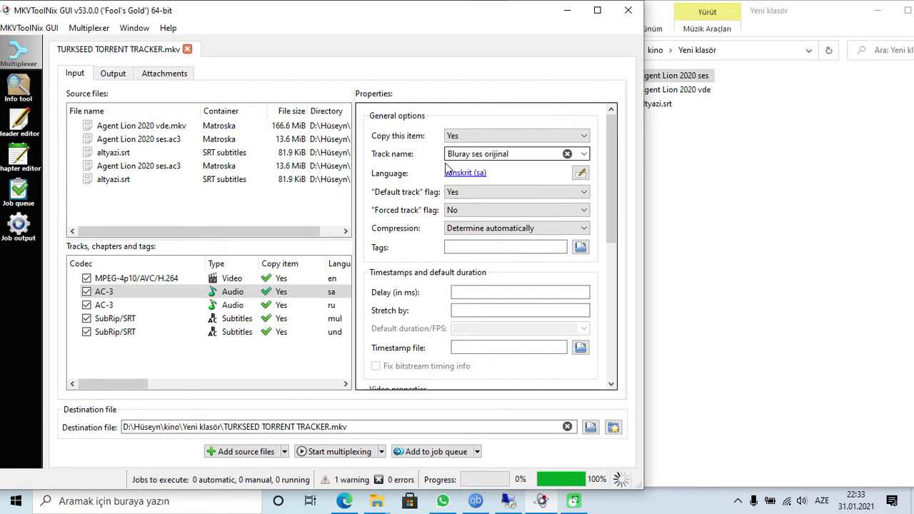
- Name the Russian AC-3 audio track "iTunes ses" and the first subtitle track "FORCED"
{"action": "left_click", "coordinate": [150, 304]}
{"action": "left_click_drag", "start_coordinate": [480, 154], "coordinate": [432, 158]}
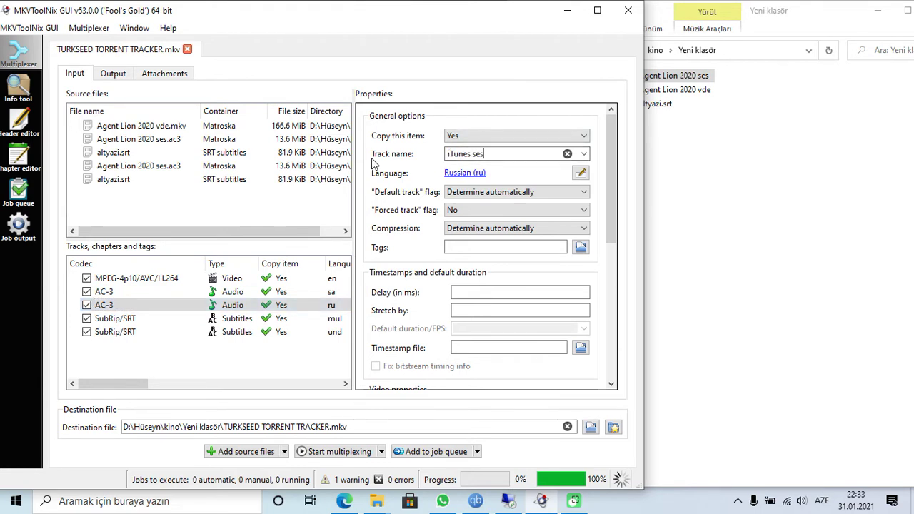
{"action": "left_click", "coordinate": [316, 318]}
{"action": "left_click", "coordinate": [501, 153]}
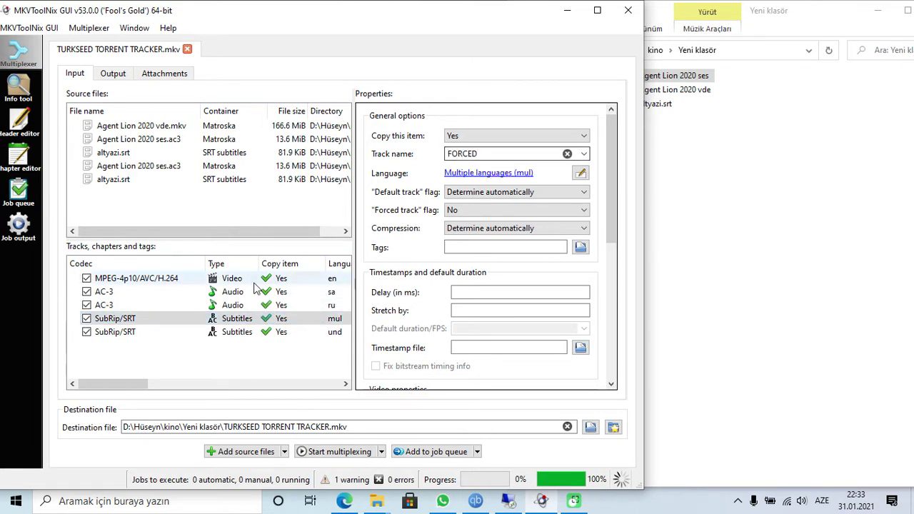
- Name the second subtitle track, the one with undetermined language, "TAM"
{"action": "left_click", "coordinate": [289, 332]}
{"action": "left_click", "coordinate": [471, 153]}
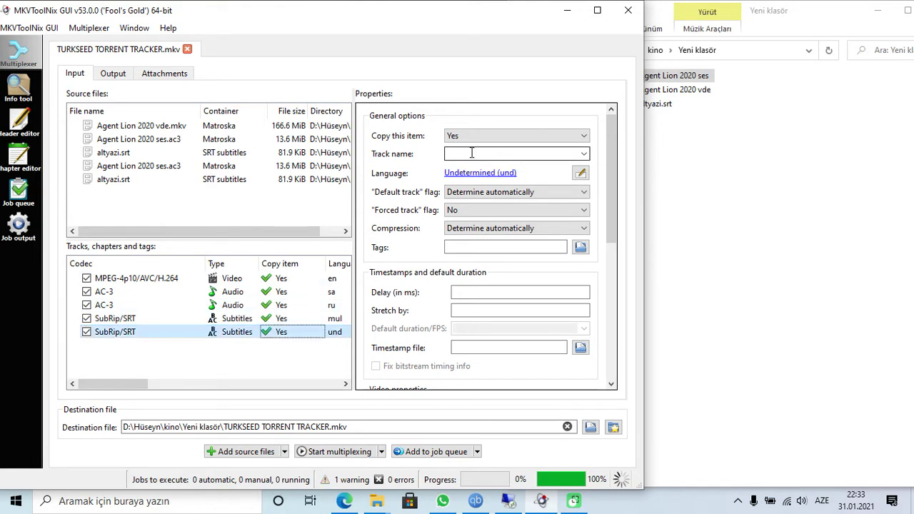
{"action": "type", "text": "TA"}
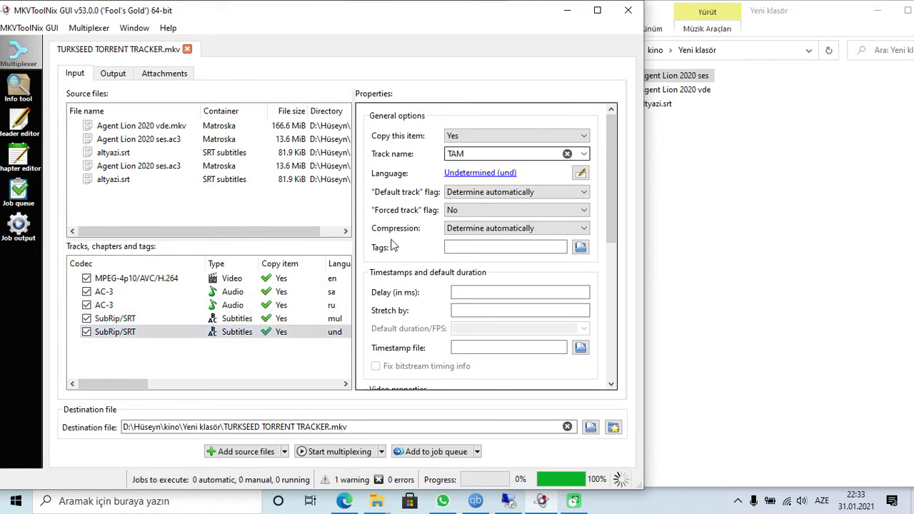
{"action": "type", "text": "M"}
- Review the names and languages of the video, audio and subtitle tracks and the output file title
{"action": "left_click", "coordinate": [178, 278], "text": "shift"}
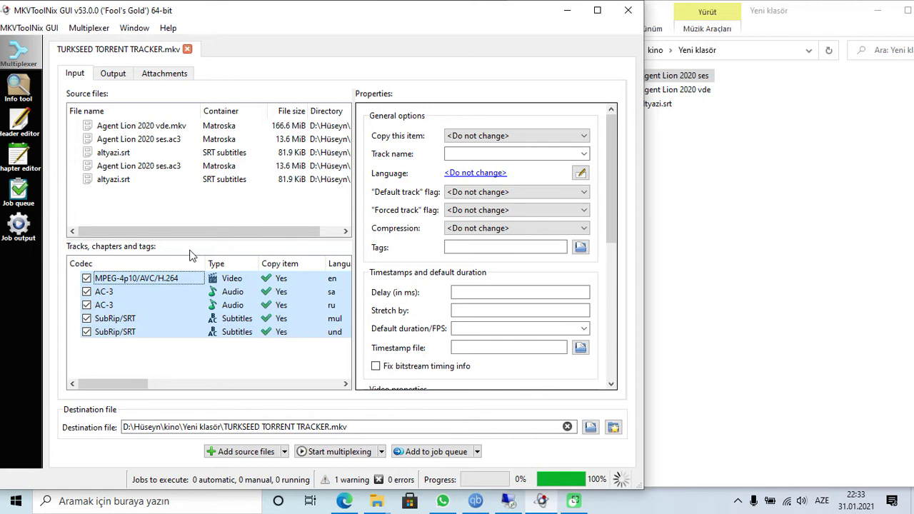
{"action": "left_click", "coordinate": [116, 295]}
{"action": "left_click", "coordinate": [140, 306]}
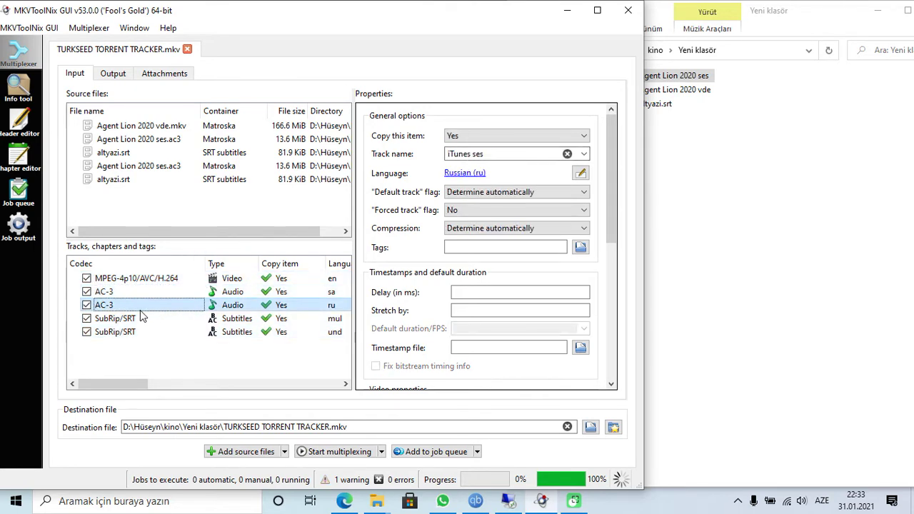
{"action": "left_click", "coordinate": [139, 319]}
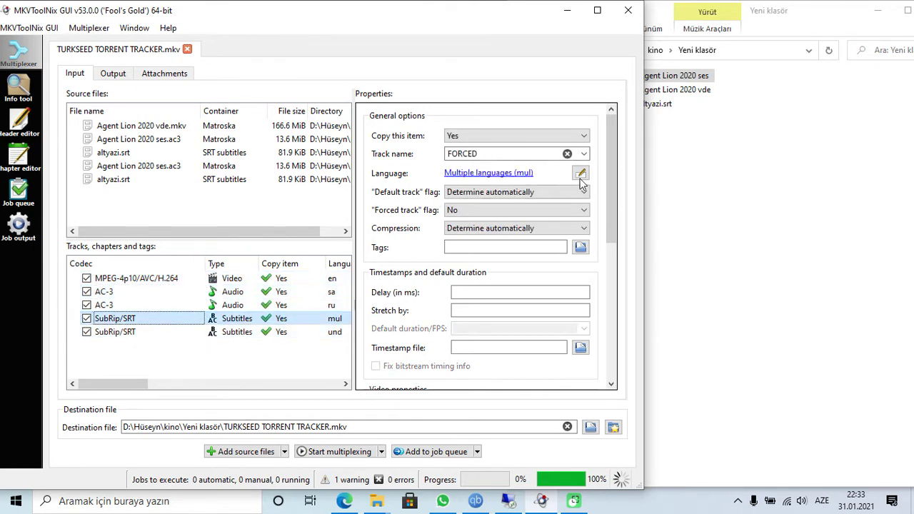
{"action": "left_click", "coordinate": [114, 75]}
{"action": "left_click", "coordinate": [80, 75]}
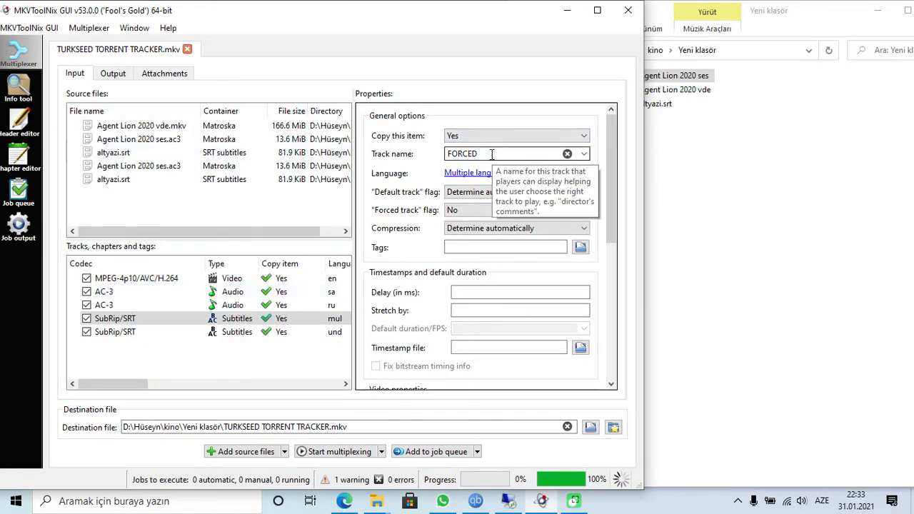
{"action": "double_click", "coordinate": [492, 154]}
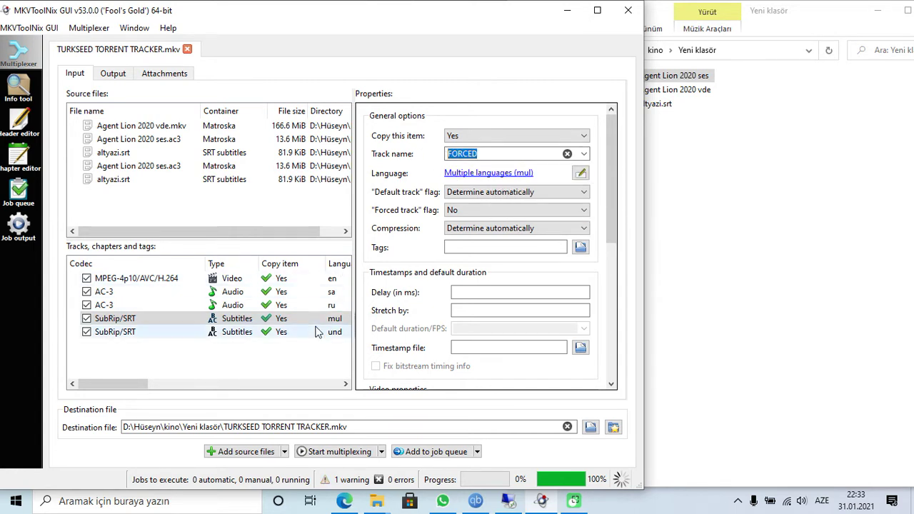
{"action": "left_click", "coordinate": [317, 334]}
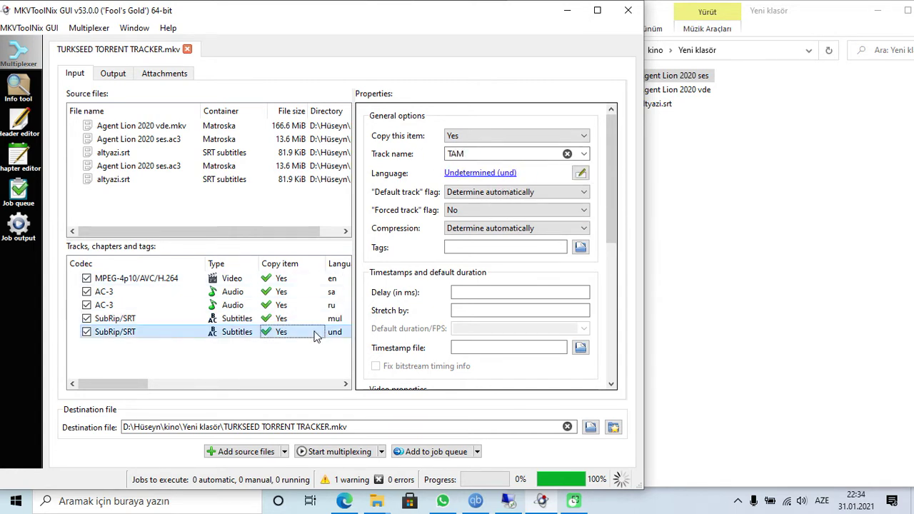
{"action": "double_click", "coordinate": [490, 154]}
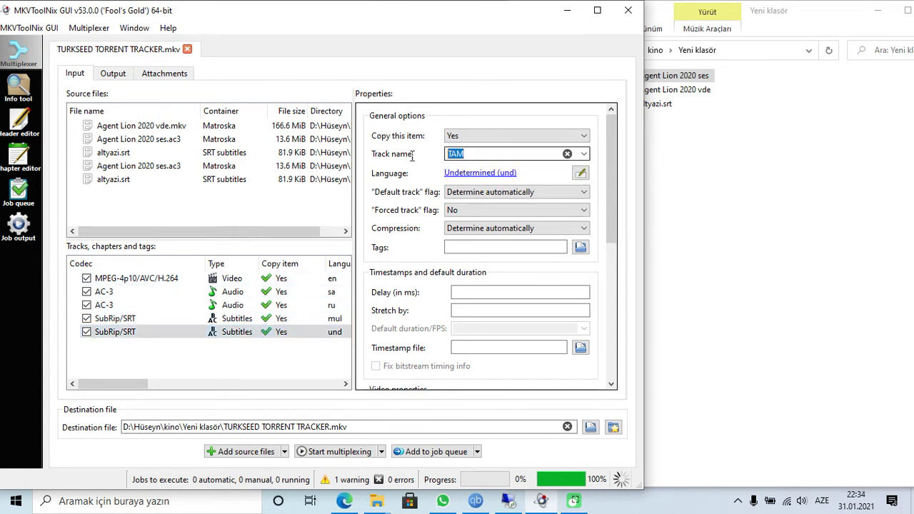
{"action": "left_click", "coordinate": [284, 306]}
{"action": "left_click", "coordinate": [296, 292]}
{"action": "left_click", "coordinate": [299, 280]}
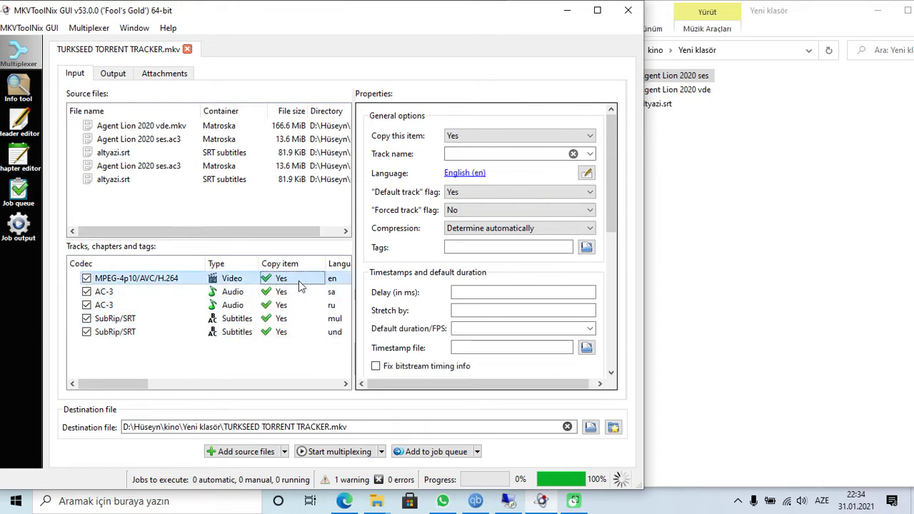
{"action": "left_click", "coordinate": [114, 74]}
{"action": "left_click_drag", "start_coordinate": [167, 114], "coordinate": [102, 116]}
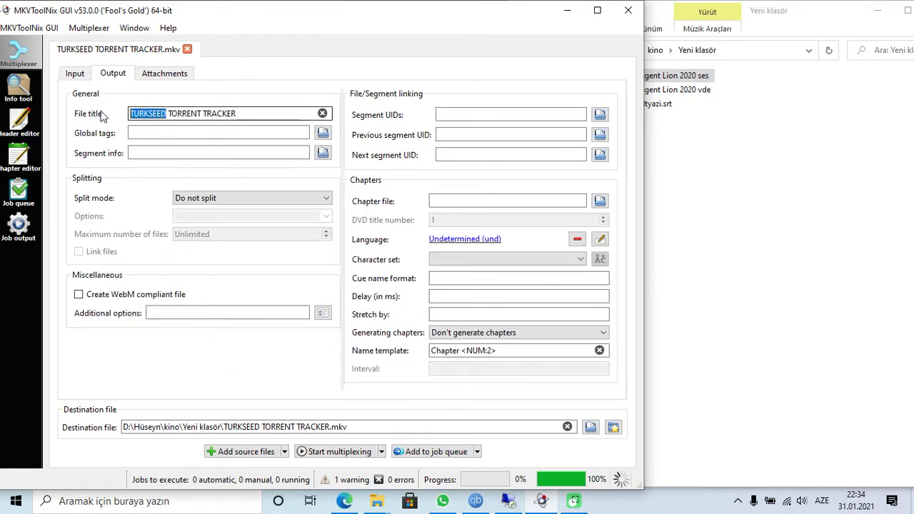
{"action": "left_click", "coordinate": [77, 75]}
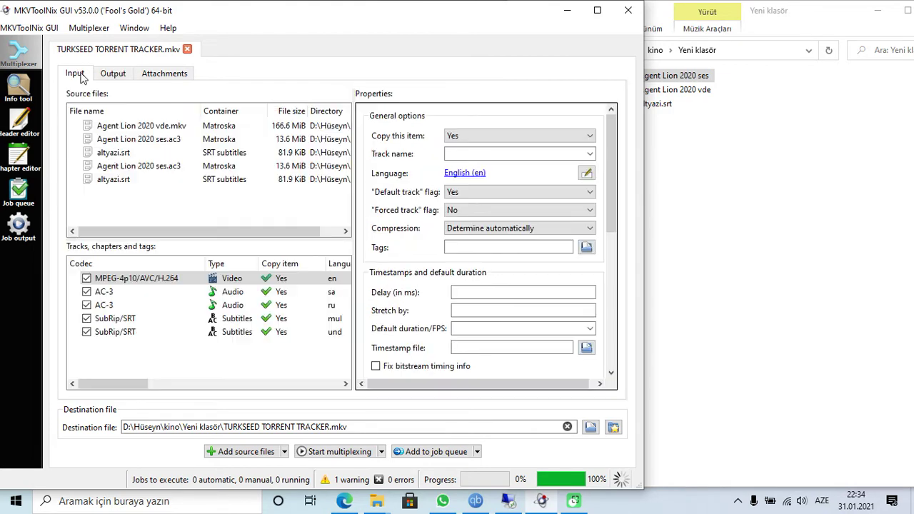
- Name the MPEG-4p10/AVC/H.264 video track "TURKSEED sitesi"
{"action": "left_click", "coordinate": [334, 290]}
{"action": "key", "text": "Up"}
{"action": "left_click", "coordinate": [462, 156]}
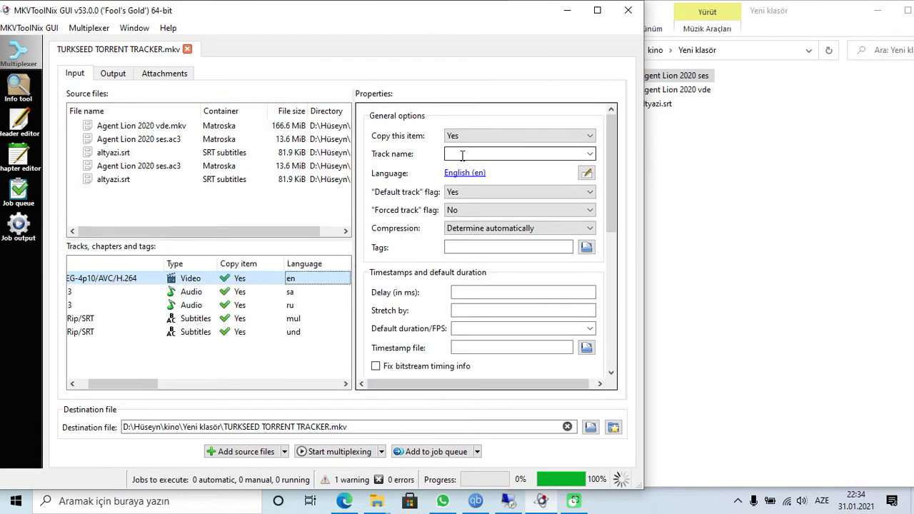
{"action": "left_click_drag", "start_coordinate": [138, 384], "coordinate": [125, 385]}
{"action": "left_click", "coordinate": [468, 152]}
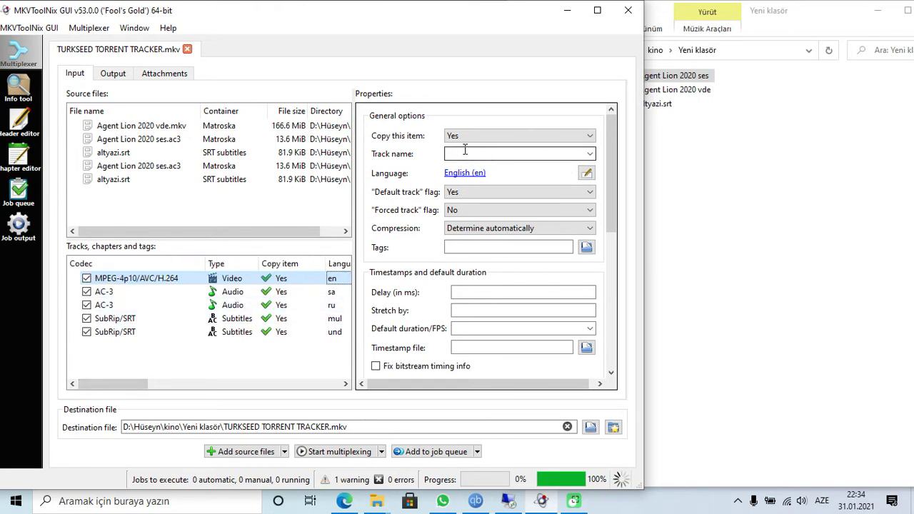
{"action": "type", "text": "TURKSEED TORRENT TRACKER"}
{"action": "left_click_drag", "start_coordinate": [487, 154], "coordinate": [704, 150]}
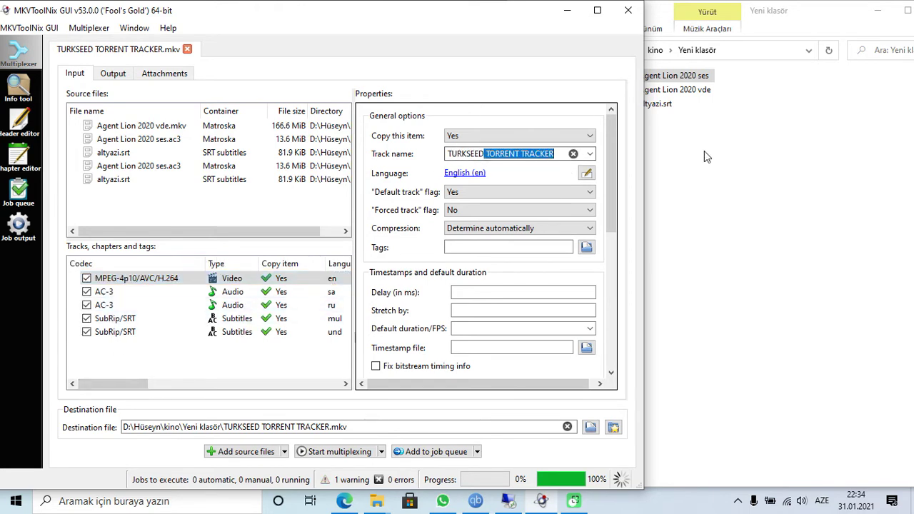
{"action": "type", "text": "sitesi"}
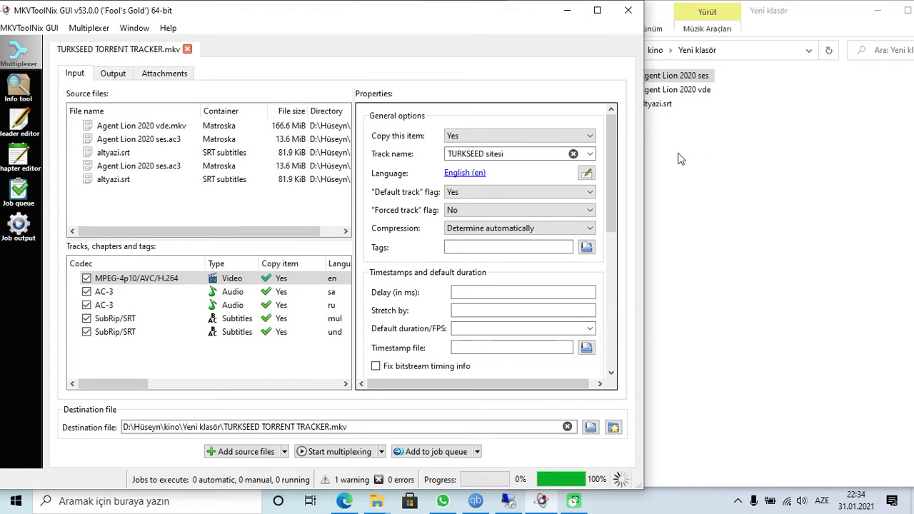
{"action": "left_click_drag", "start_coordinate": [406, 383], "coordinate": [594, 427]}
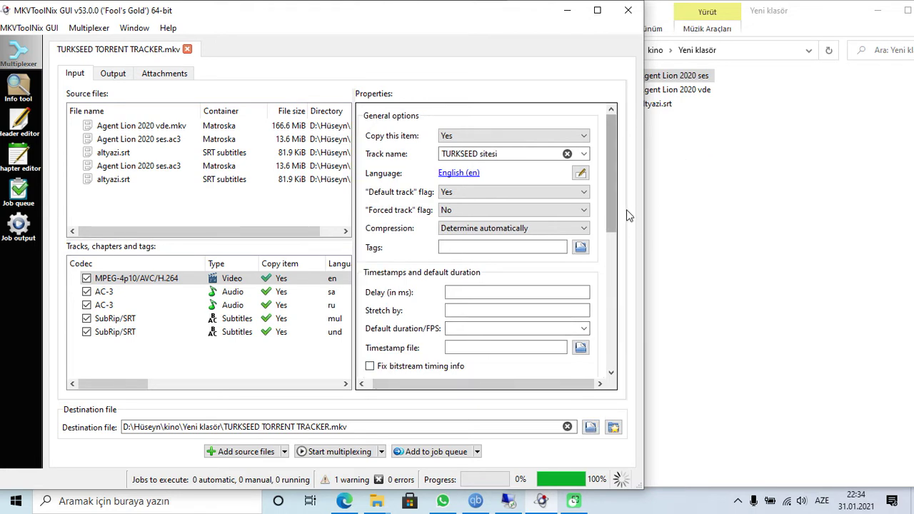
- Check the audio and subtitle track names and start multiplexing to TURKSEED TORRENT TRACKER.mkv
{"action": "left_click", "coordinate": [106, 292]}
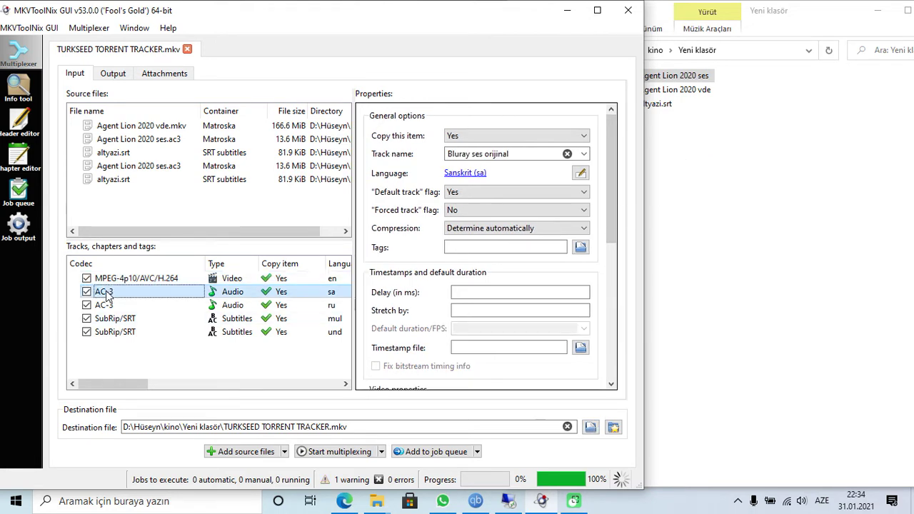
{"action": "left_click", "coordinate": [108, 306]}
{"action": "left_click", "coordinate": [114, 319]}
{"action": "left_click", "coordinate": [122, 332]}
{"action": "left_click", "coordinate": [365, 452]}
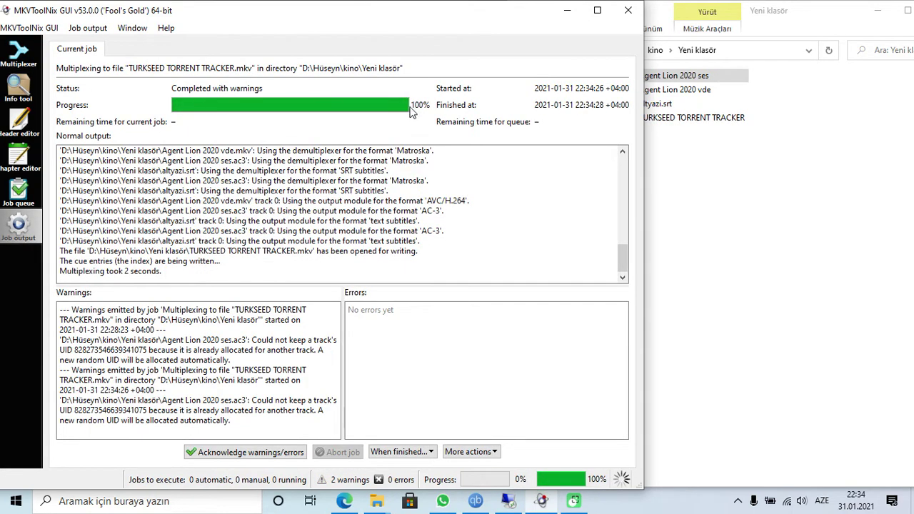
- Open the new TURKSEED TORRENT TRACKER file from its folder in MediaInfo and show its details as text (Metin)
{"action": "left_click", "coordinate": [830, 300]}
{"action": "left_click", "coordinate": [686, 120]}
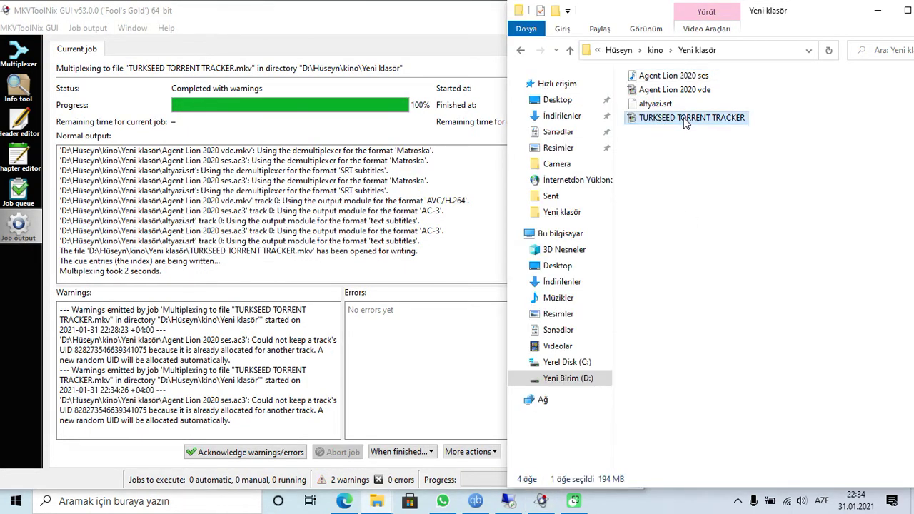
{"action": "right_click", "coordinate": [664, 123]}
{"action": "key", "text": "Escape"}
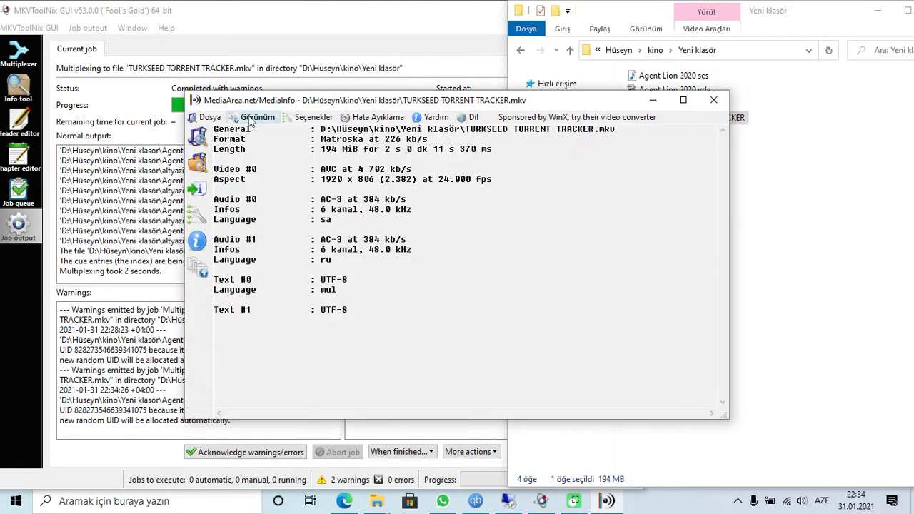
{"action": "left_click", "coordinate": [253, 117]}
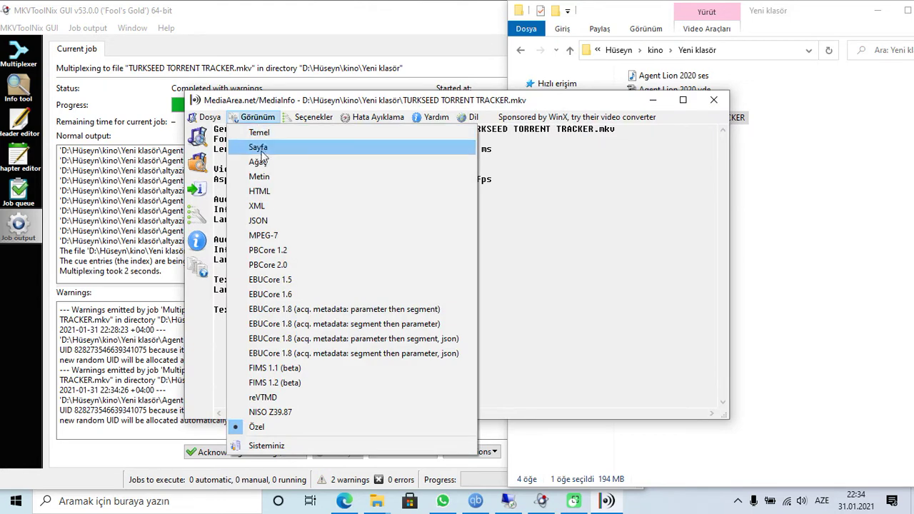
{"action": "left_click", "coordinate": [270, 177]}
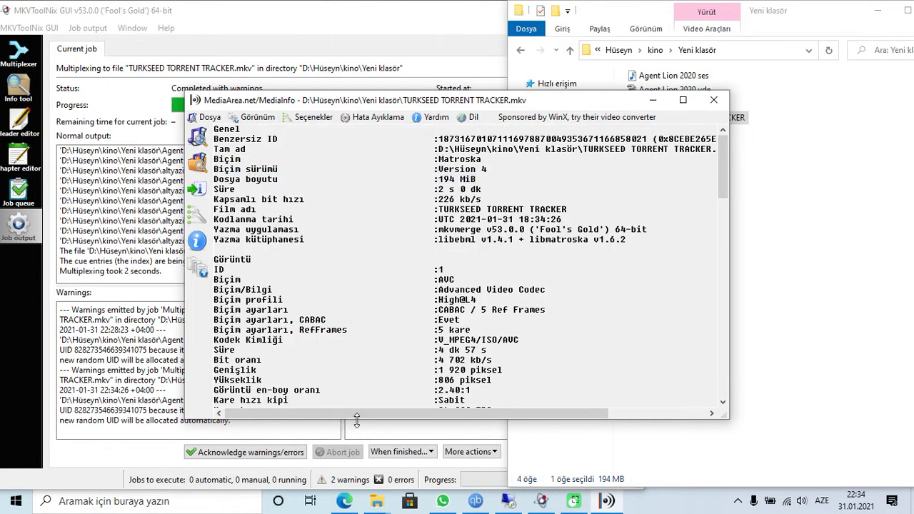
- Look at the MediaInfo download page in the web browser, and return to the file details
{"action": "left_click", "coordinate": [344, 500]}
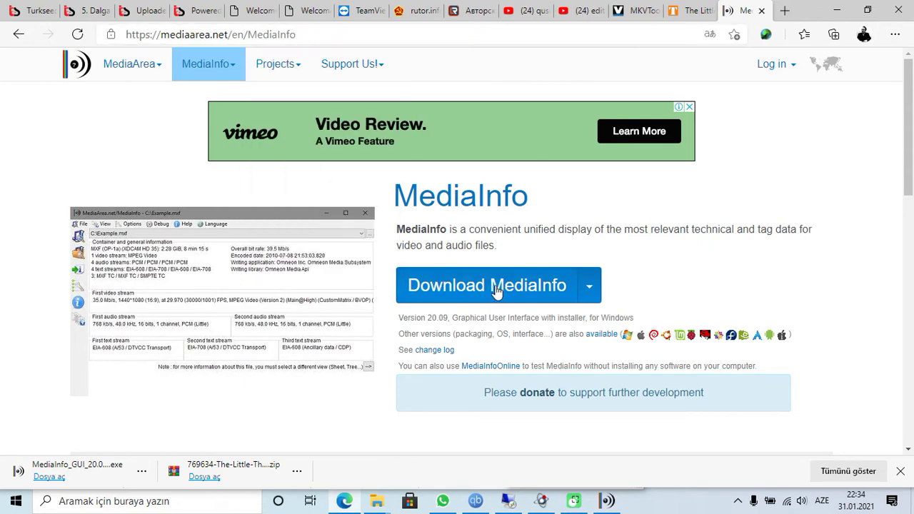
{"action": "left_click", "coordinate": [841, 13]}
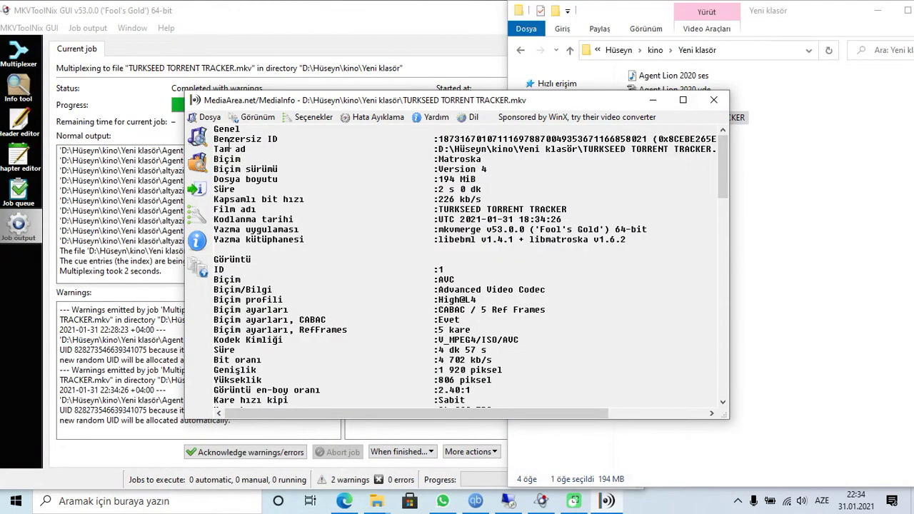
- Switch the MediaInfo report to the HTML view and examine the film title in the general section
{"action": "left_click", "coordinate": [257, 119]}
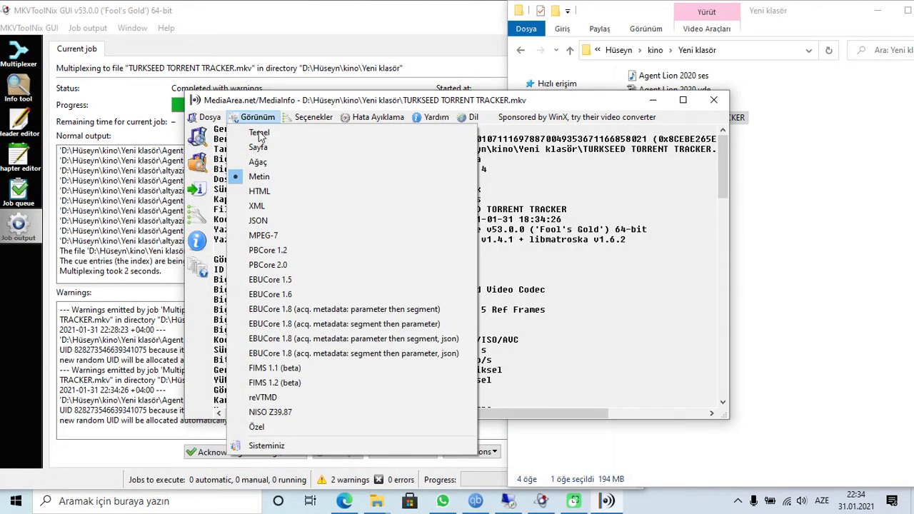
{"action": "left_click", "coordinate": [260, 191]}
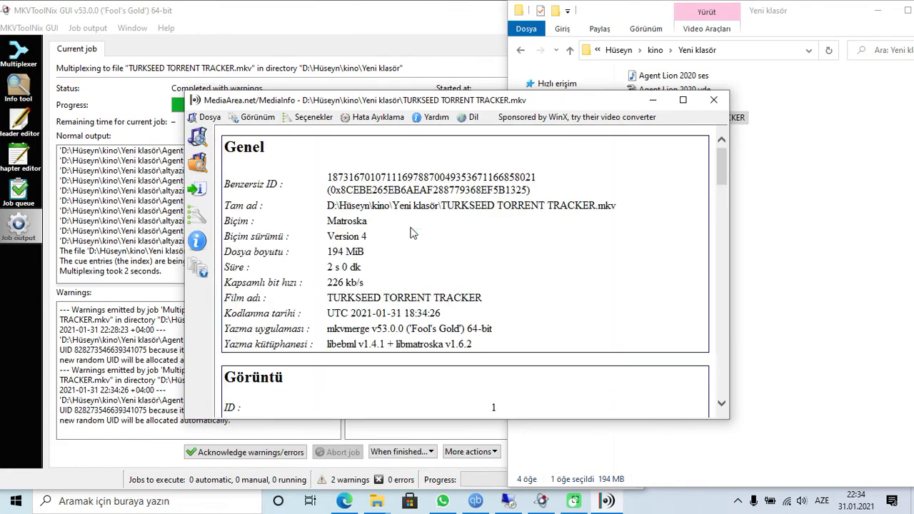
{"action": "scroll", "coordinate": [412, 233], "scroll_direction": "down", "scroll_amount": 3}
{"action": "scroll", "coordinate": [413, 233], "scroll_direction": "up", "scroll_amount": 3}
{"action": "left_click_drag", "start_coordinate": [253, 298], "coordinate": [499, 299]}
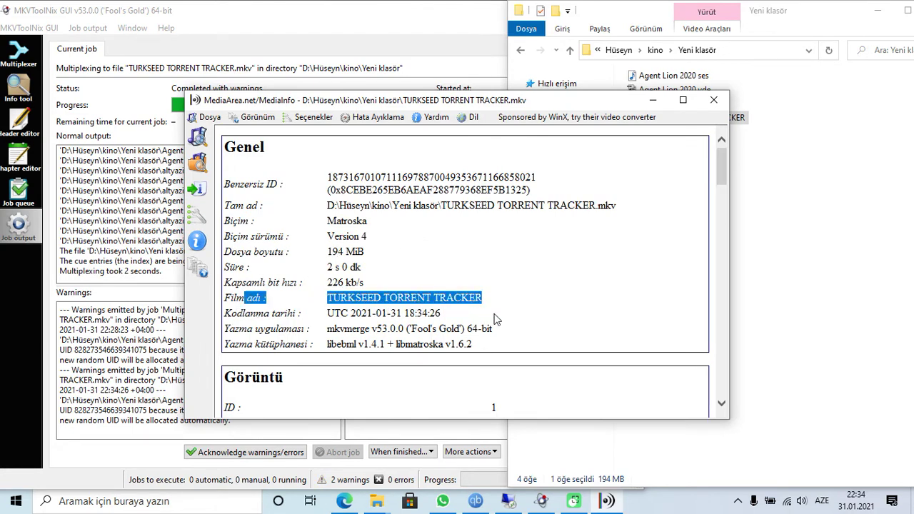
- Switch to MKVToolNix and compare the reported film title with the file title in the output settings
{"action": "left_click", "coordinate": [18, 54]}
{"action": "left_click", "coordinate": [113, 73]}
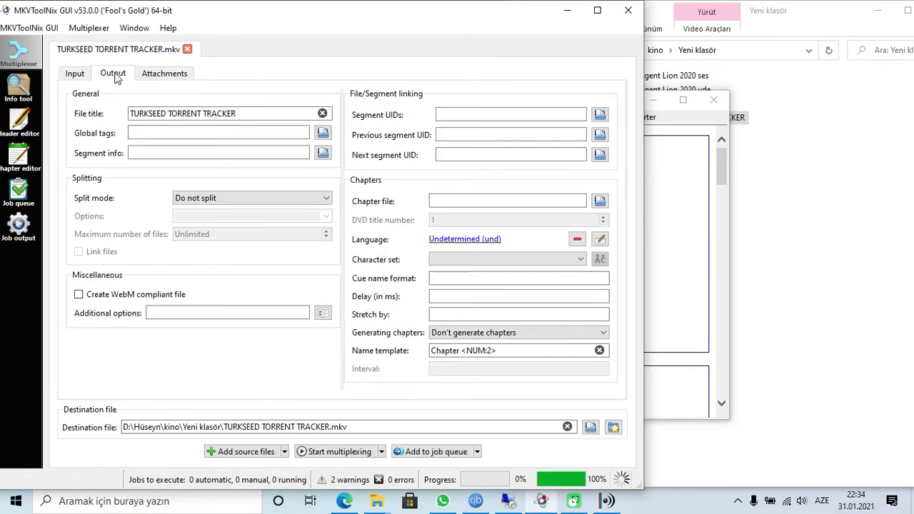
{"action": "left_click", "coordinate": [245, 114]}
{"action": "key", "text": "ctrl+a"}
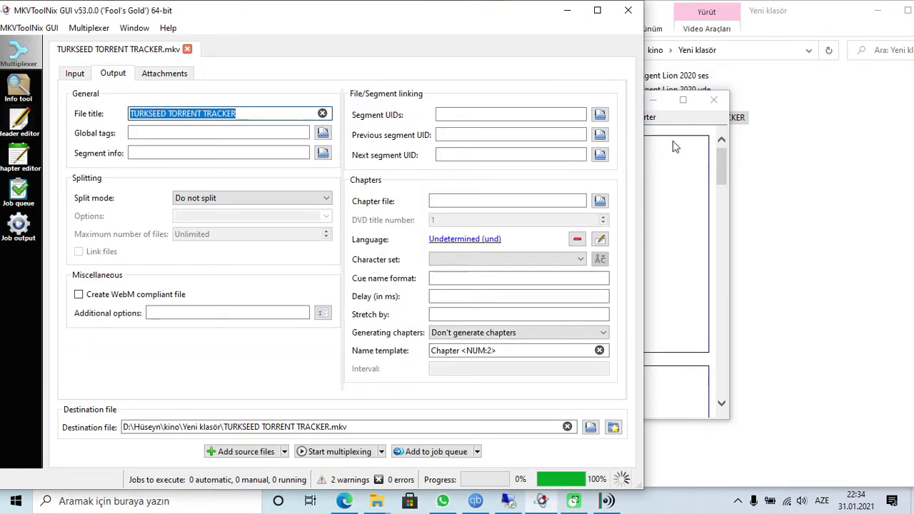
- Examine the video stream's title in the MediaInfo report and compare it with the video track's name in MKVToolNix
{"action": "left_click", "coordinate": [673, 140]}
{"action": "scroll", "coordinate": [532, 275], "scroll_direction": "down", "scroll_amount": 5}
{"action": "scroll", "coordinate": [272, 198], "scroll_direction": "down", "scroll_amount": 5}
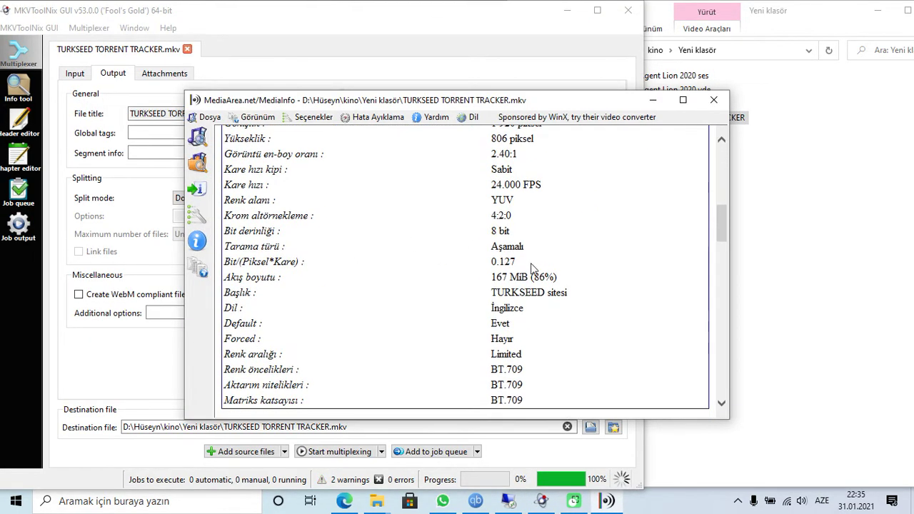
{"action": "left_click_drag", "start_coordinate": [484, 293], "coordinate": [592, 298]}
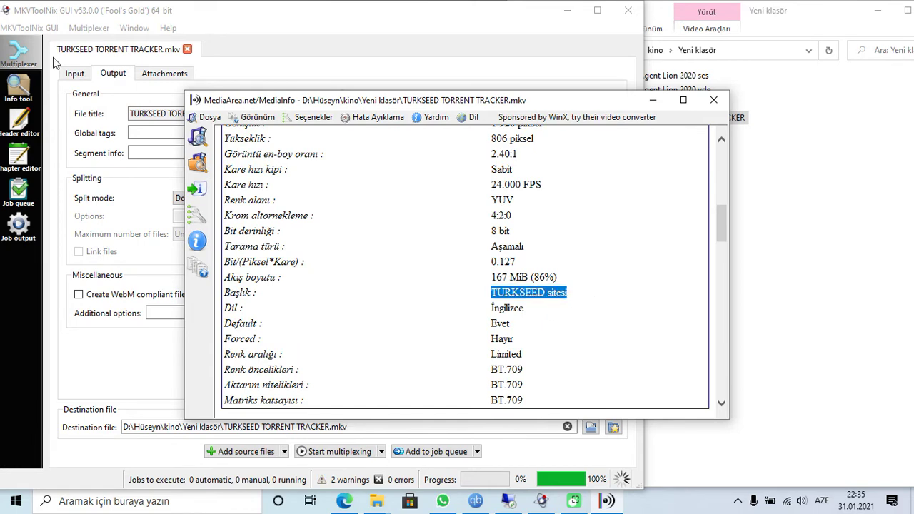
{"action": "left_click", "coordinate": [75, 73]}
{"action": "left_click", "coordinate": [172, 280]}
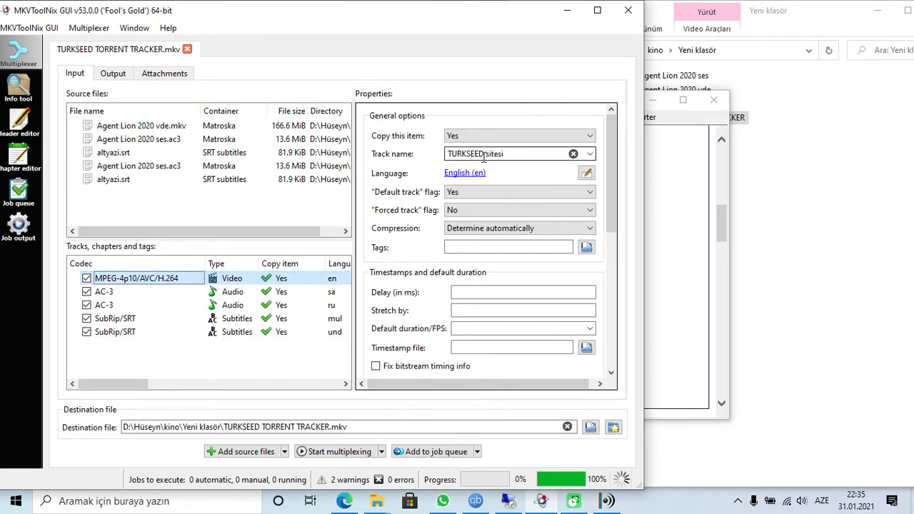
- Examine both audio streams' titles in the MediaInfo report and compare the first with the audio track name in MKVToolNix
{"action": "left_click", "coordinate": [671, 178]}
{"action": "scroll", "coordinate": [625, 268], "scroll_direction": "down", "scroll_amount": 5}
{"action": "scroll", "coordinate": [626, 267], "scroll_direction": "down", "scroll_amount": 5}
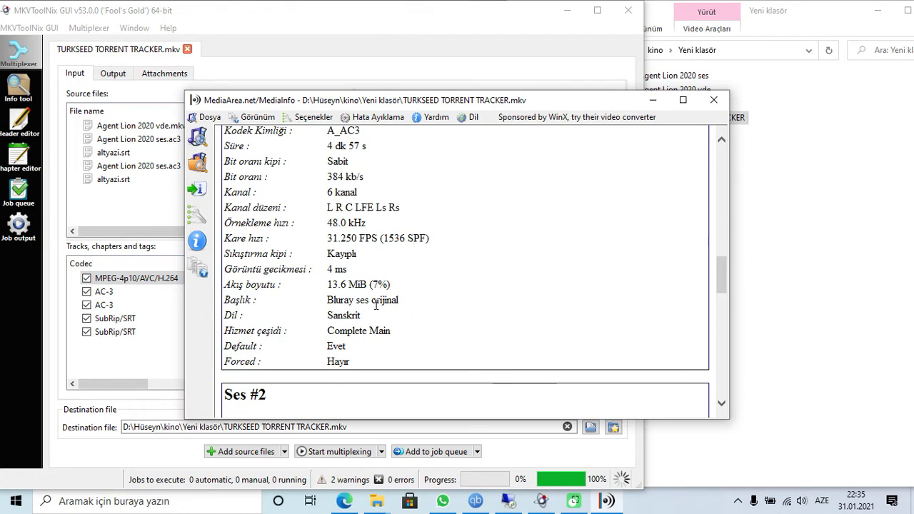
{"action": "left_click_drag", "start_coordinate": [399, 301], "coordinate": [326, 301]}
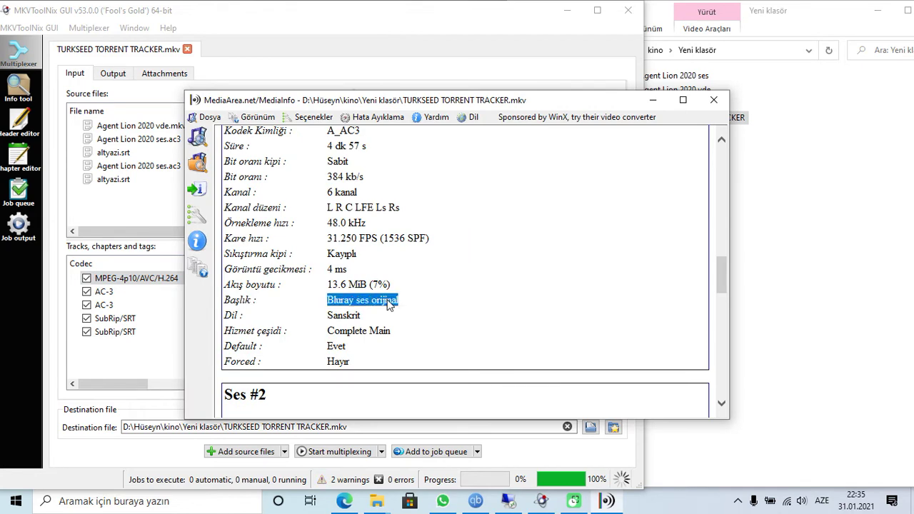
{"action": "left_click", "coordinate": [103, 305]}
{"action": "left_click", "coordinate": [104, 291]}
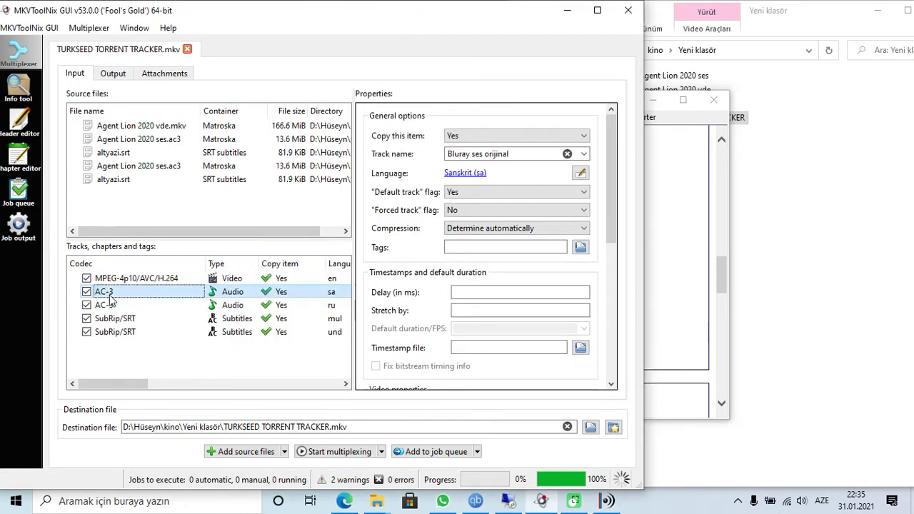
{"action": "left_click", "coordinate": [682, 251]}
{"action": "scroll", "coordinate": [682, 251], "scroll_direction": "down", "scroll_amount": 7}
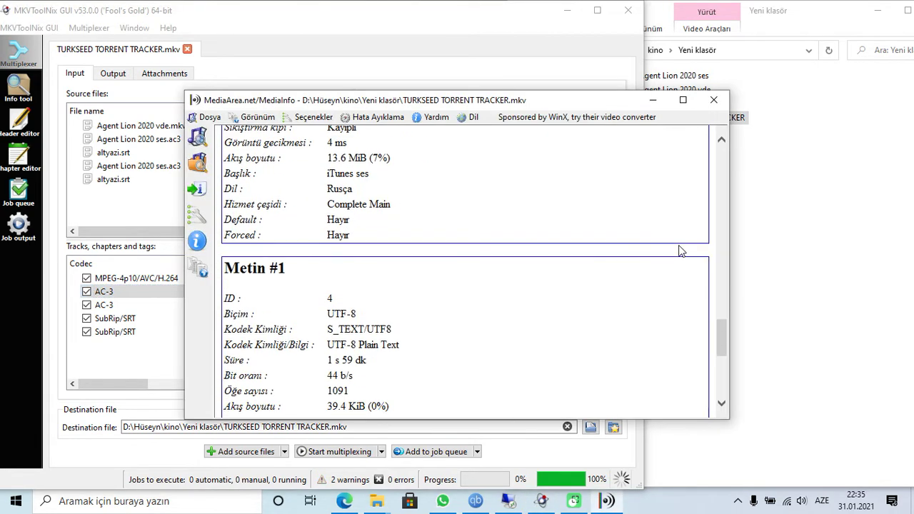
- Open TURKSEED TORRENT TRACKER in the media player and compare its window title with the file title in MKVToolNix's output settings
{"action": "left_click", "coordinate": [657, 118]}
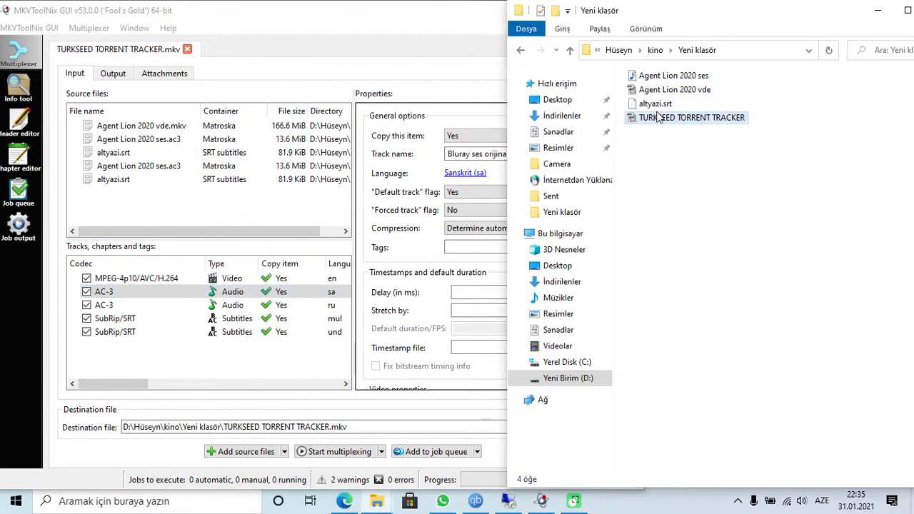
{"action": "double_click", "coordinate": [657, 118]}
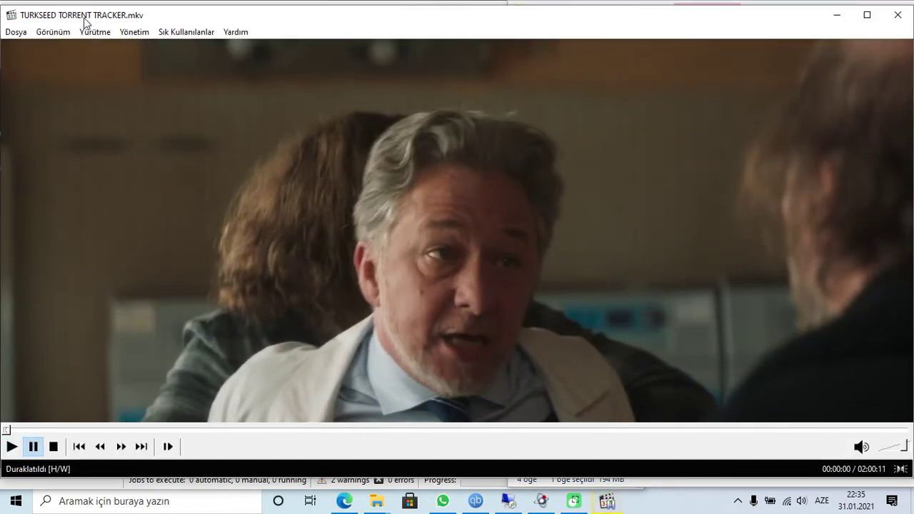
{"action": "left_click_drag", "start_coordinate": [193, 28], "coordinate": [432, 325]}
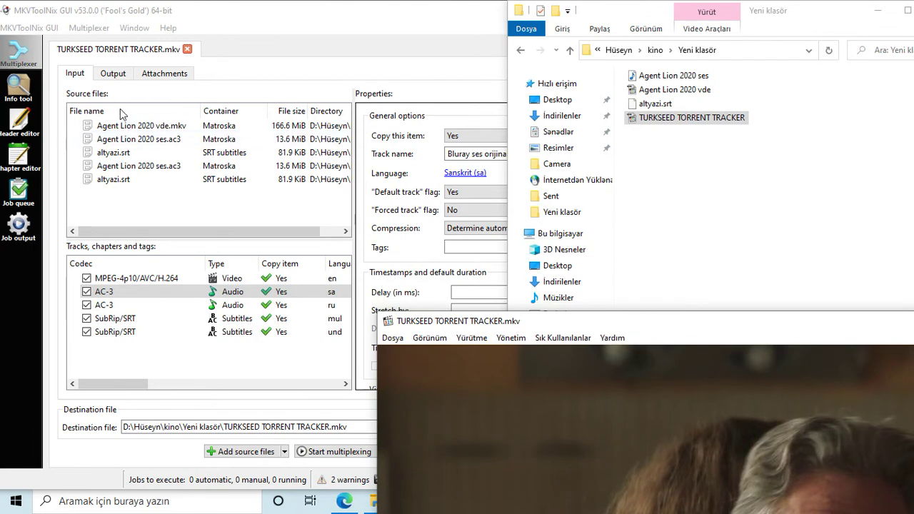
{"action": "left_click", "coordinate": [111, 74]}
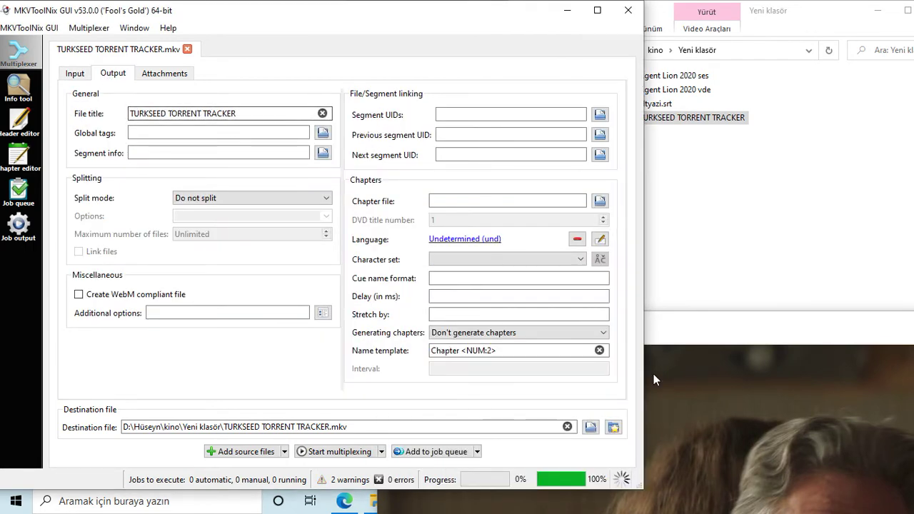
{"action": "left_click", "coordinate": [654, 374]}
{"action": "left_click_drag", "start_coordinate": [651, 373], "coordinate": [675, 52]}
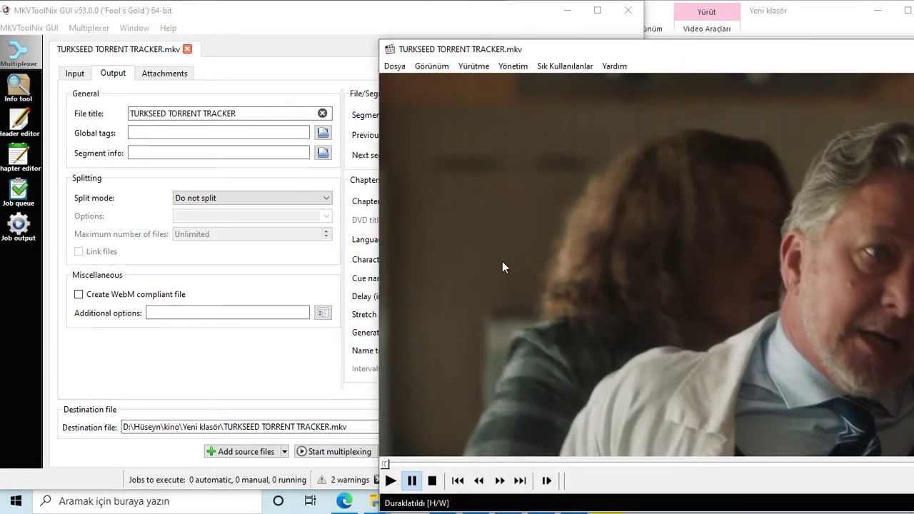
- Examine the audio track list in the player and compare it with the second audio track's name and language in MKVToolNix
{"action": "right_click", "coordinate": [502, 261]}
{"action": "mouse_move", "coordinate": [554, 336]}
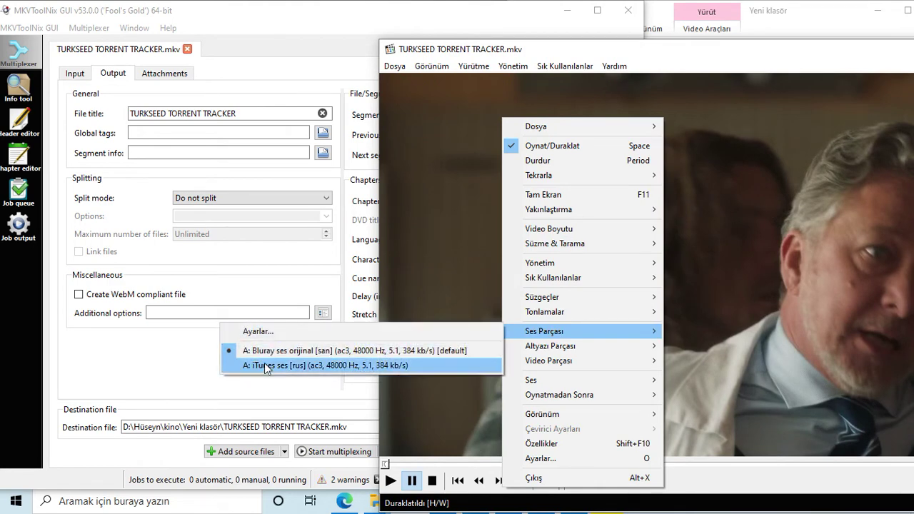
{"action": "left_click", "coordinate": [75, 74]}
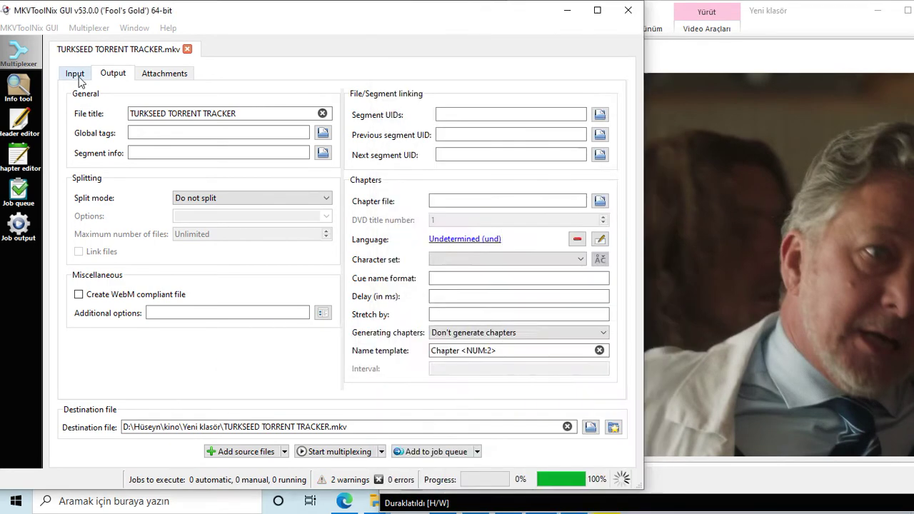
{"action": "left_click", "coordinate": [76, 73]}
{"action": "left_click", "coordinate": [129, 305]}
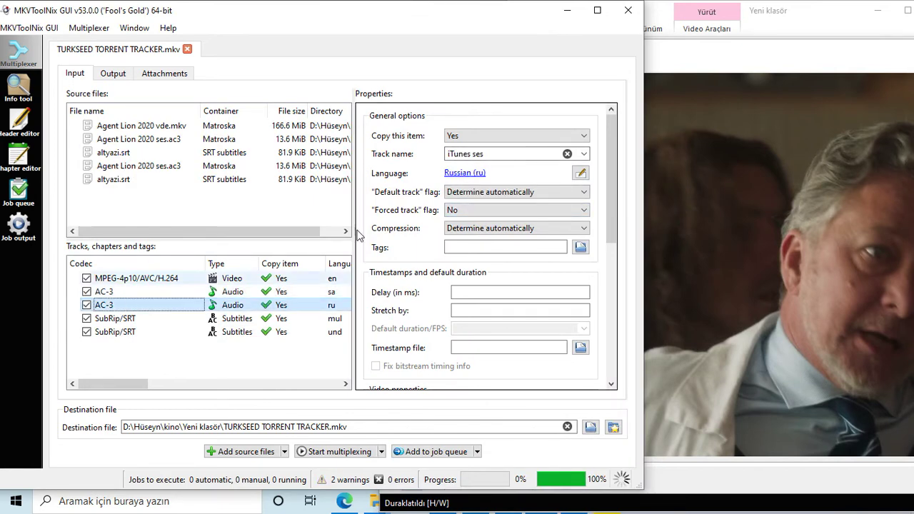
- Examine the video track entry in the player and compare it with the video track's name in MKVToolNix
{"action": "left_click", "coordinate": [730, 229]}
{"action": "right_click", "coordinate": [599, 151]}
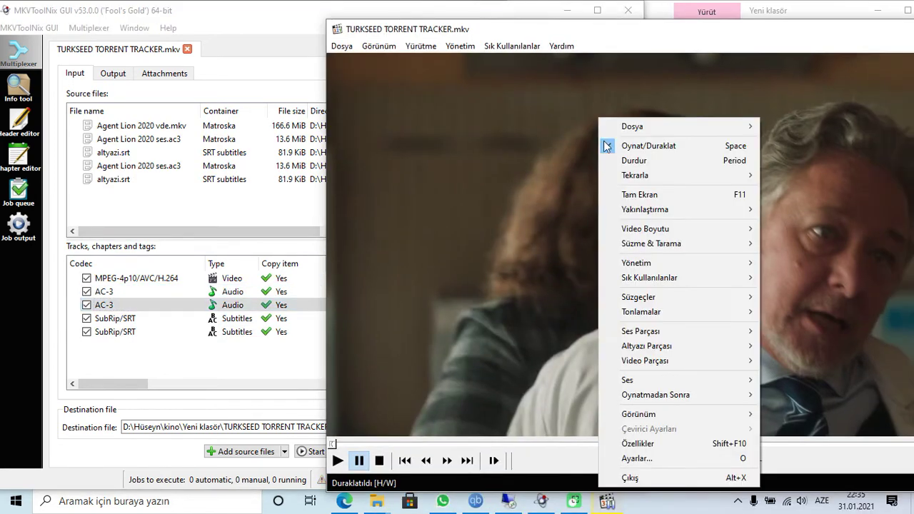
{"action": "mouse_move", "coordinate": [642, 319]}
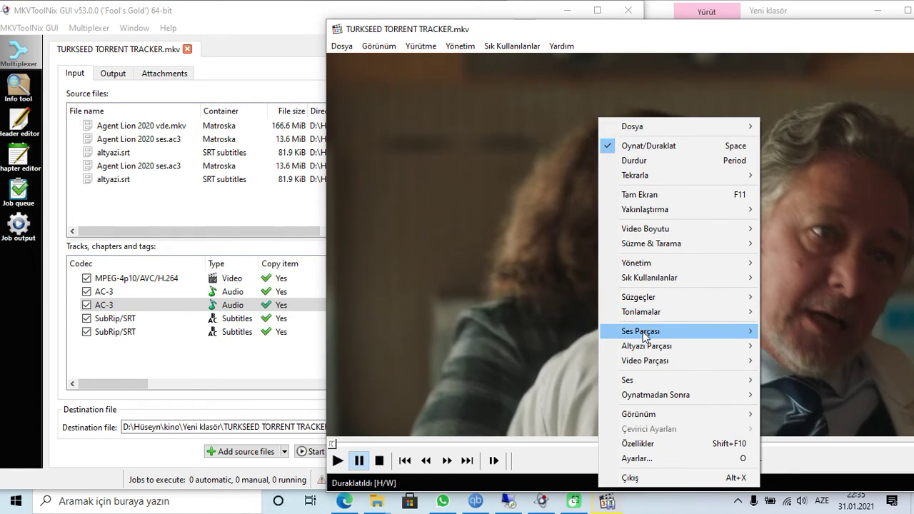
{"action": "mouse_move", "coordinate": [654, 353]}
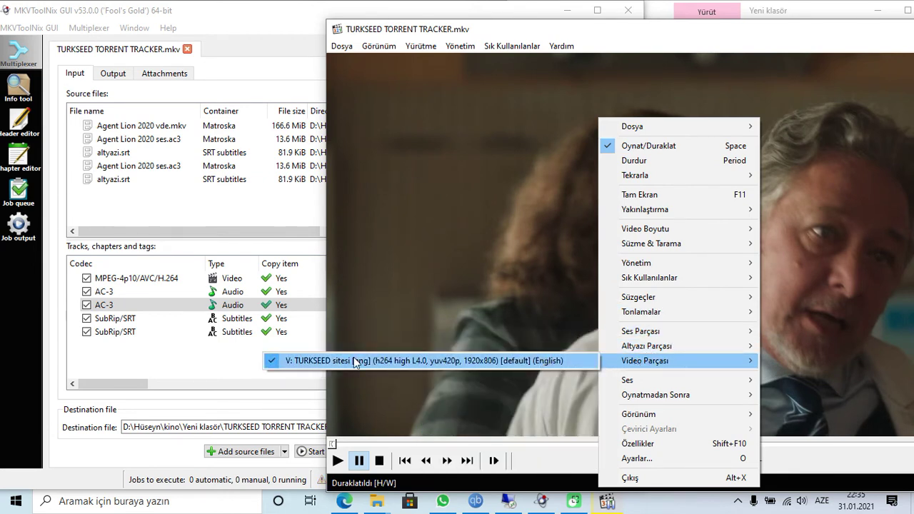
{"action": "left_click", "coordinate": [136, 278]}
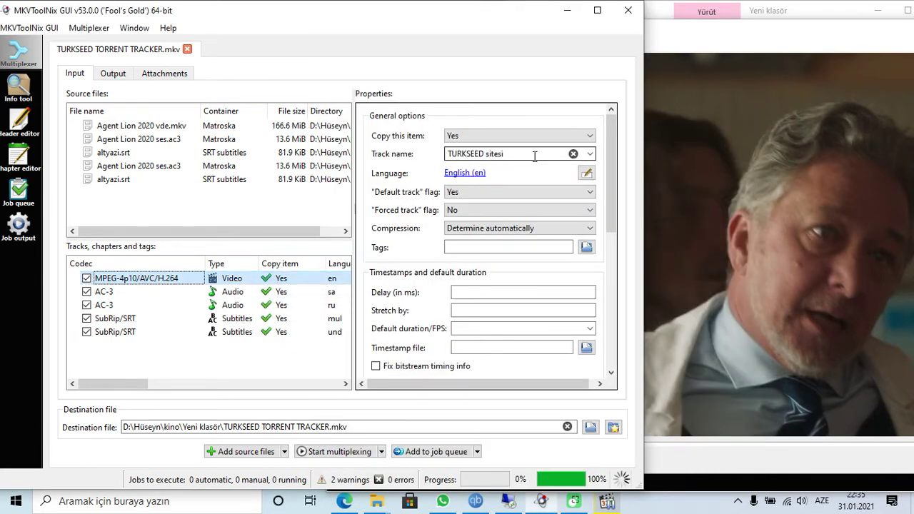
{"action": "left_click_drag", "start_coordinate": [534, 156], "coordinate": [370, 140]}
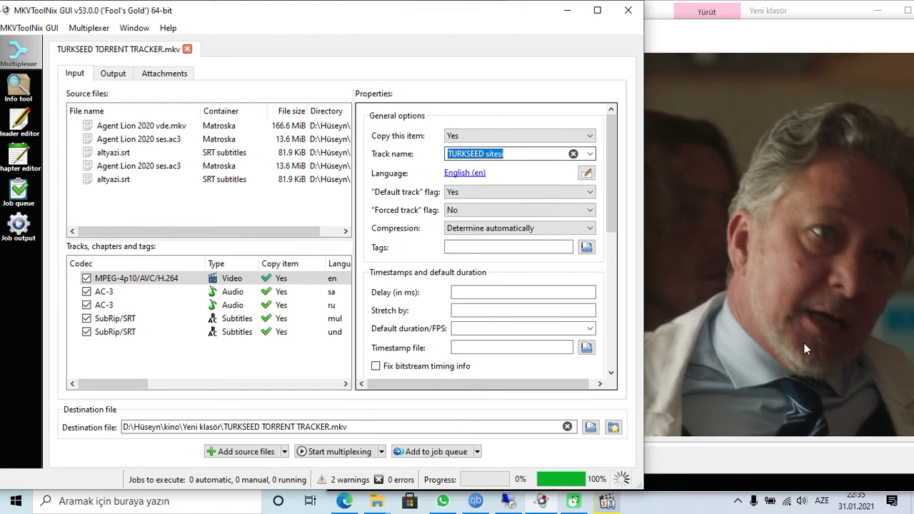
- Return to the media player and close it
{"action": "left_click", "coordinate": [804, 202]}
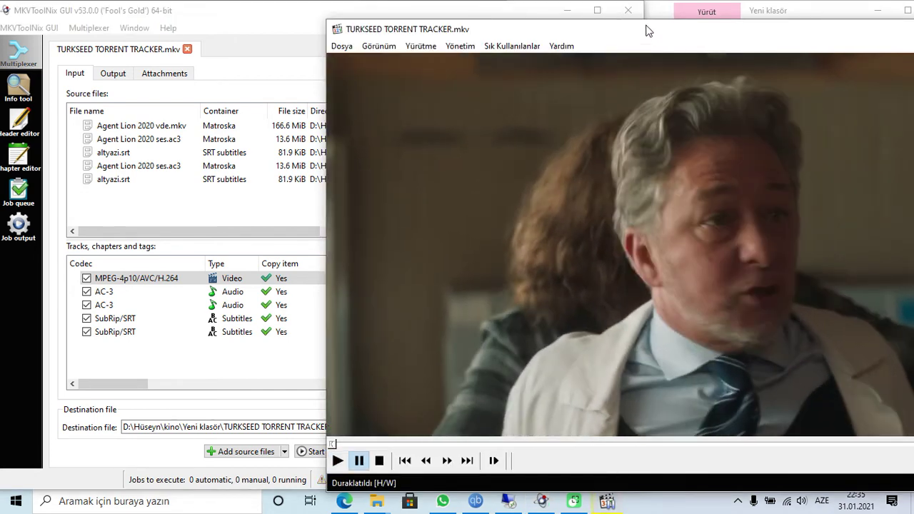
{"action": "double_click", "coordinate": [647, 29]}
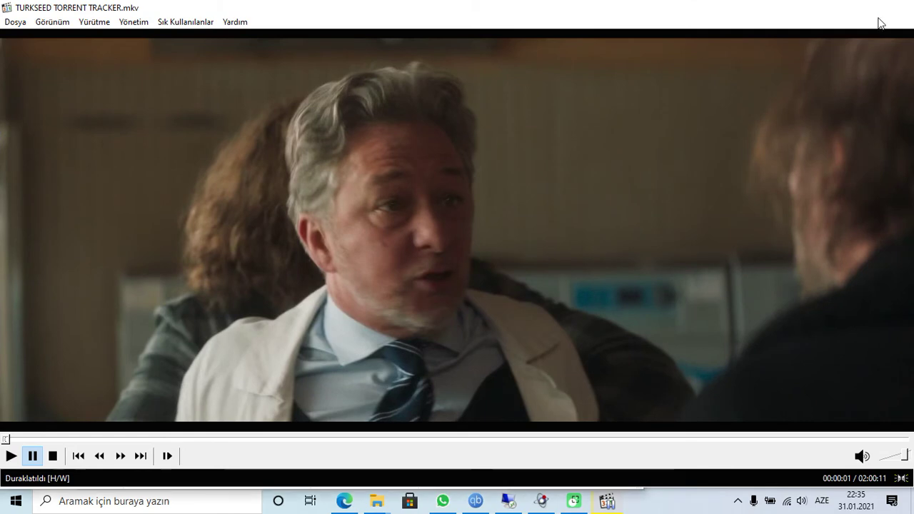
{"action": "left_click", "coordinate": [911, 9]}
- Look through the properties of the video, audio and first subtitle tracks in MKVToolNix
{"action": "left_click", "coordinate": [100, 291]}
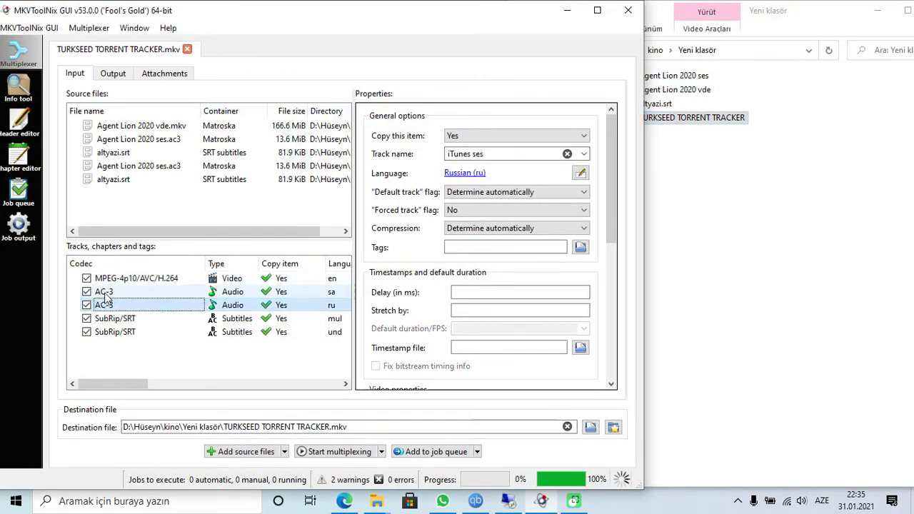
{"action": "left_click", "coordinate": [100, 304]}
{"action": "left_click", "coordinate": [107, 291]}
{"action": "left_click", "coordinate": [122, 278]}
{"action": "left_click", "coordinate": [114, 305]}
{"action": "left_click", "coordinate": [121, 278]}
{"action": "left_click", "coordinate": [129, 318]}
{"action": "left_click", "coordinate": [134, 280]}
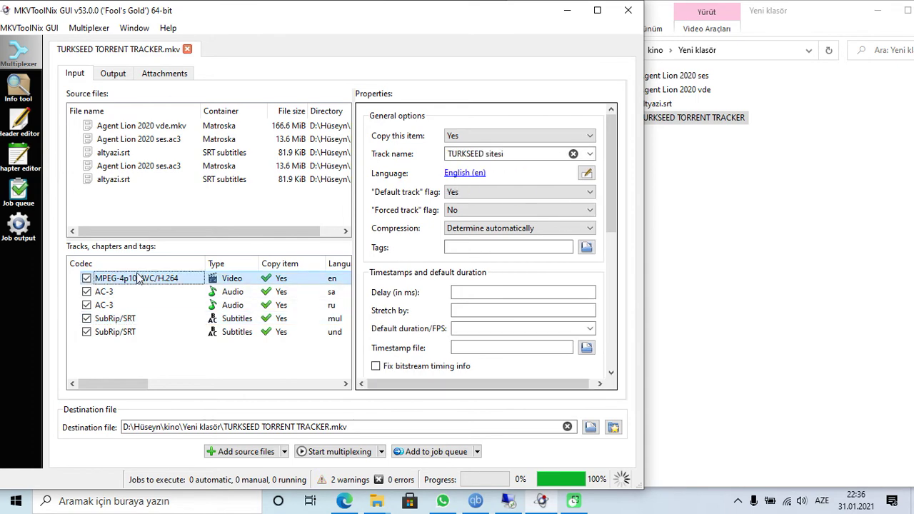
- Set the delay of the first audio track, Bluray ses orijinal, to -1000 ms
{"action": "left_click", "coordinate": [743, 212]}
{"action": "left_click", "coordinate": [142, 292]}
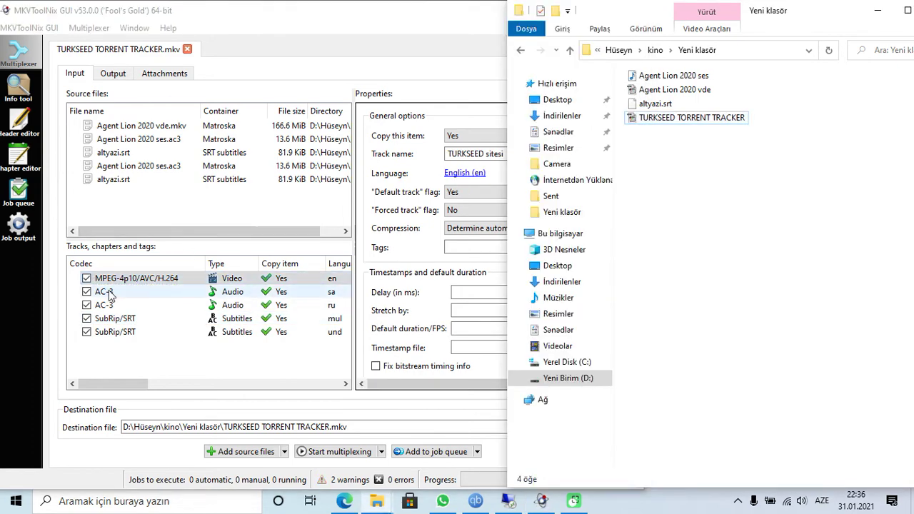
{"action": "left_click", "coordinate": [454, 292]}
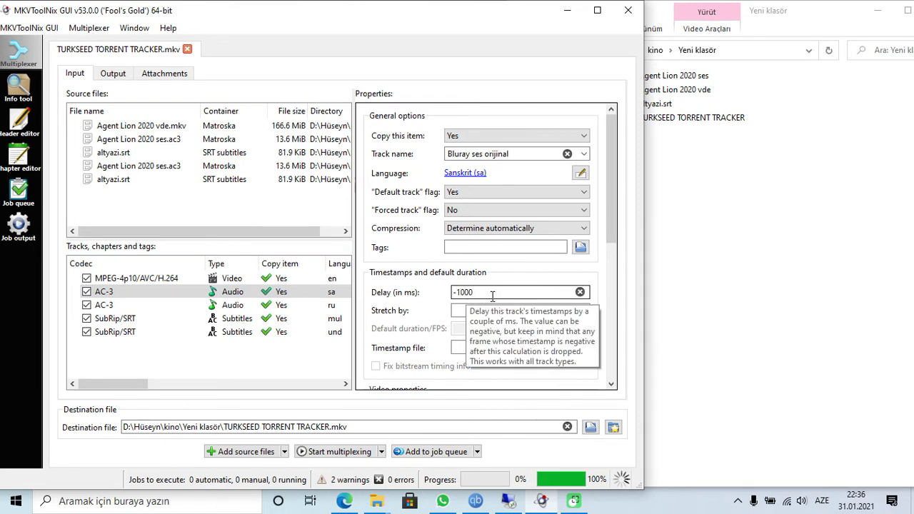
{"action": "left_click_drag", "start_coordinate": [473, 292], "coordinate": [410, 302]}
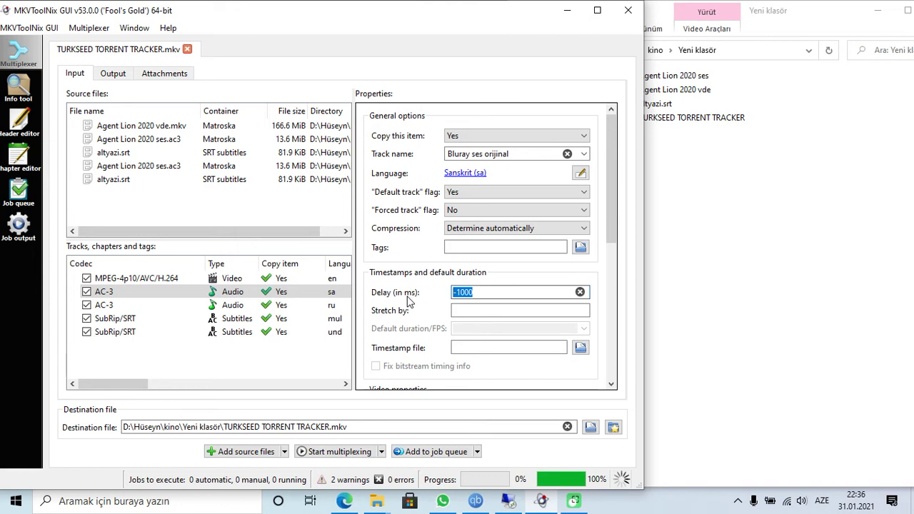
{"action": "type", "text": "1"}
{"action": "key", "text": "ctrl+a"}
{"action": "key", "text": "BackSpace"}
{"action": "key", "text": "ctrl+a"}
{"action": "type", "text": "-1"}
- Open TURKSEED TORRENT TRACKER in the media player, pause it and open the audio track settings
{"action": "left_click", "coordinate": [882, 222]}
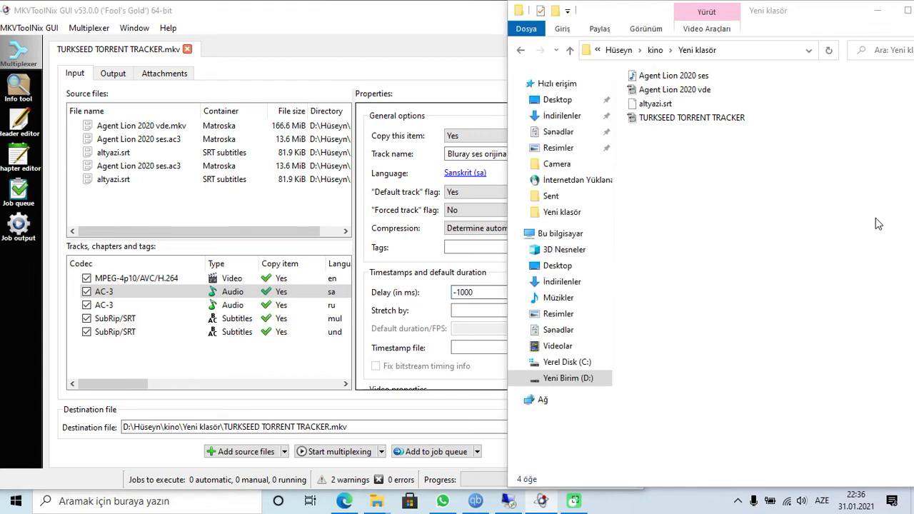
{"action": "double_click", "coordinate": [659, 120]}
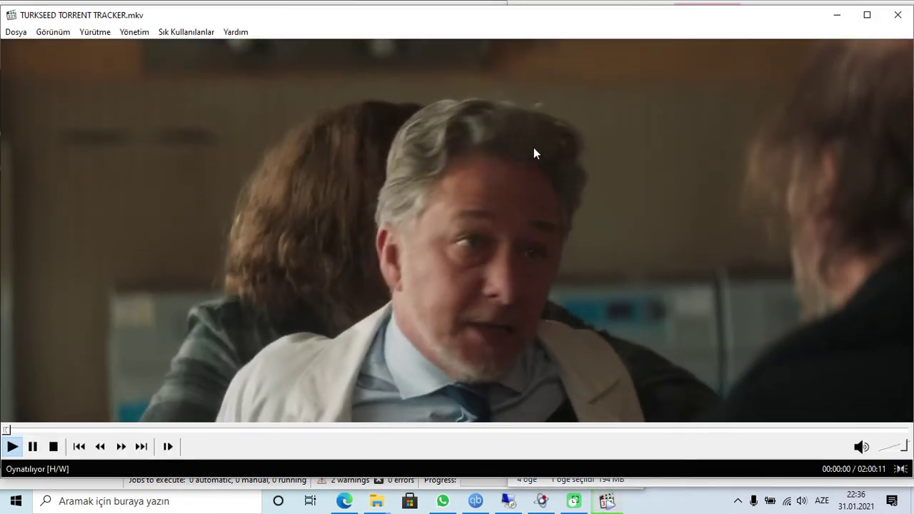
{"action": "left_click", "coordinate": [518, 176]}
{"action": "right_click", "coordinate": [559, 114]}
{"action": "mouse_move", "coordinate": [613, 327]}
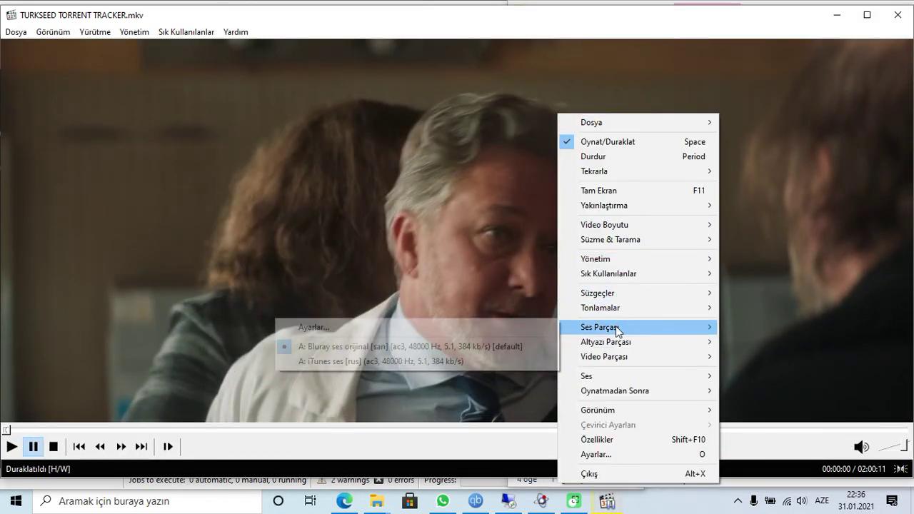
{"action": "left_click", "coordinate": [403, 331]}
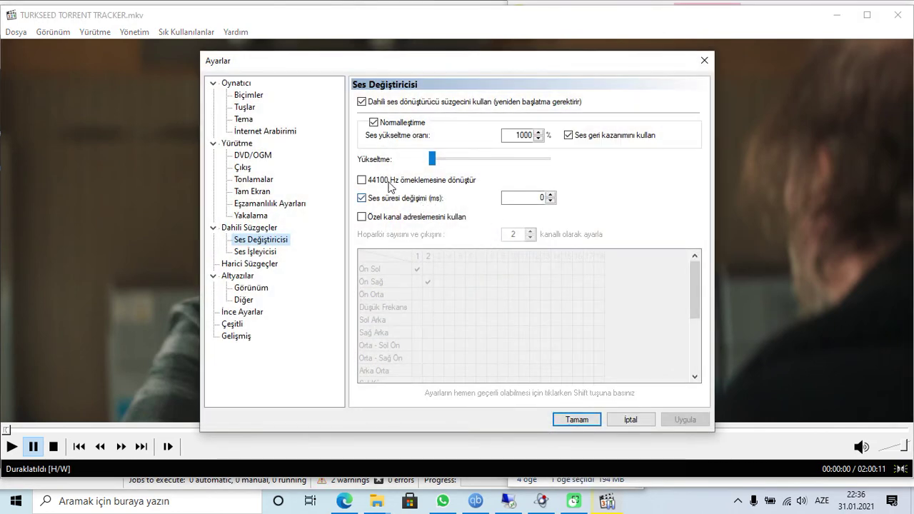
- Try an audio time shift of 1000 ms in the player's settings, cancel the dialog and close the player
{"action": "left_click", "coordinate": [525, 198]}
{"action": "type", "text": "1000"}
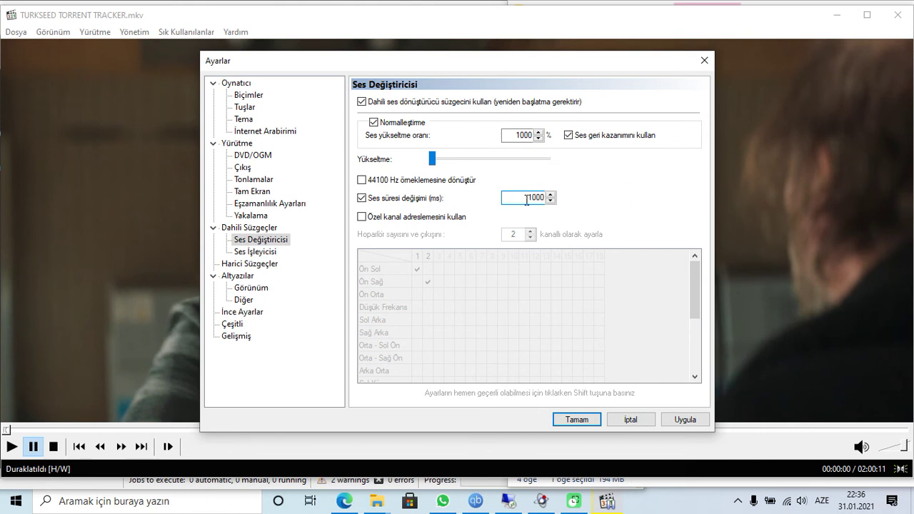
{"action": "left_click_drag", "start_coordinate": [526, 199], "coordinate": [582, 199]}
{"action": "left_click", "coordinate": [651, 418]}
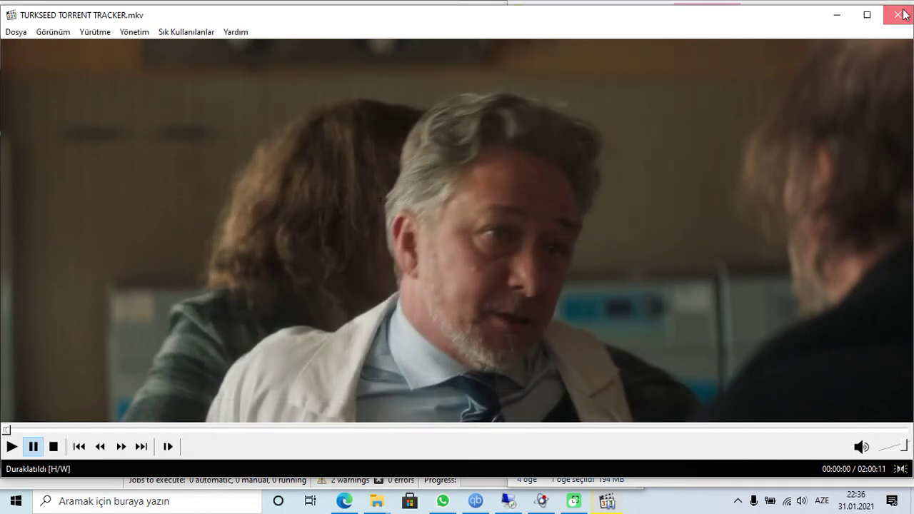
{"action": "left_click", "coordinate": [903, 14]}
- Open the TURKSEED TORRENT TRACKER file in MediaInfo from the file explorer and view its summary
{"action": "left_click", "coordinate": [335, 408]}
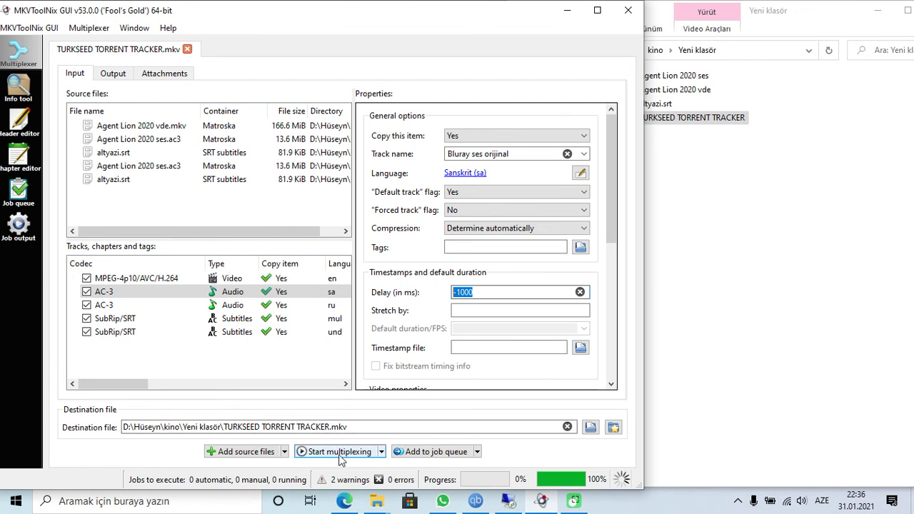
{"action": "left_click", "coordinate": [793, 236]}
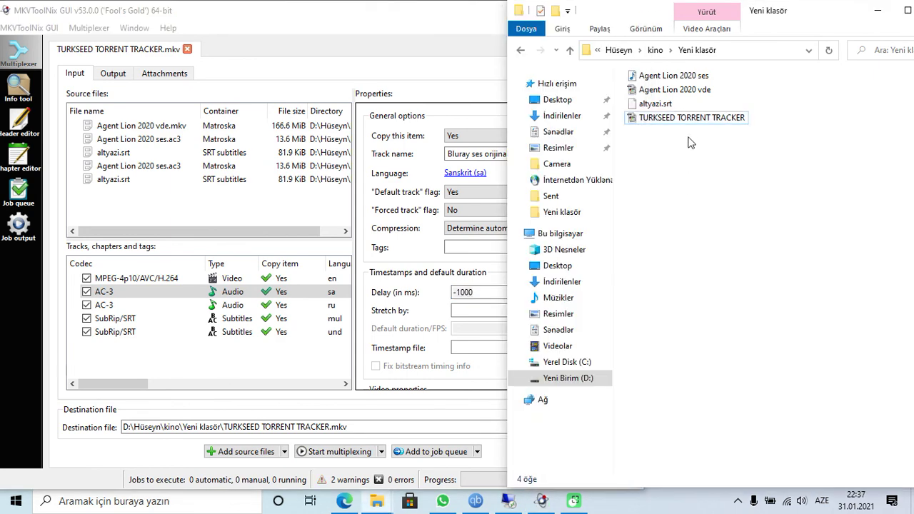
{"action": "left_click", "coordinate": [705, 120]}
{"action": "right_click", "coordinate": [705, 121]}
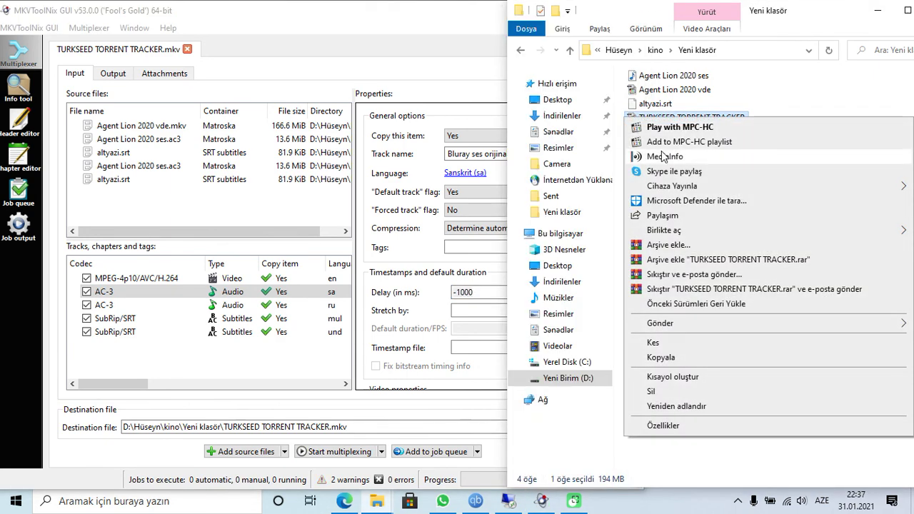
{"action": "left_click", "coordinate": [651, 155]}
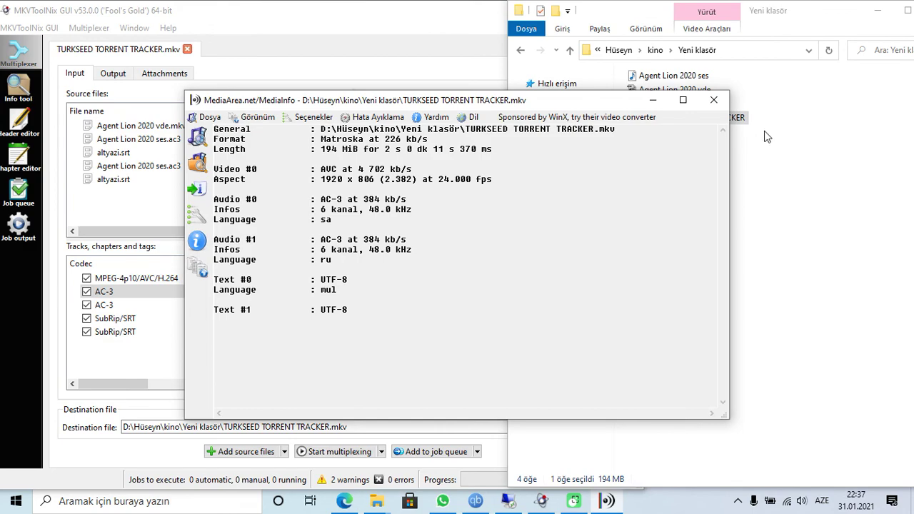
{"action": "left_click", "coordinate": [878, 490]}
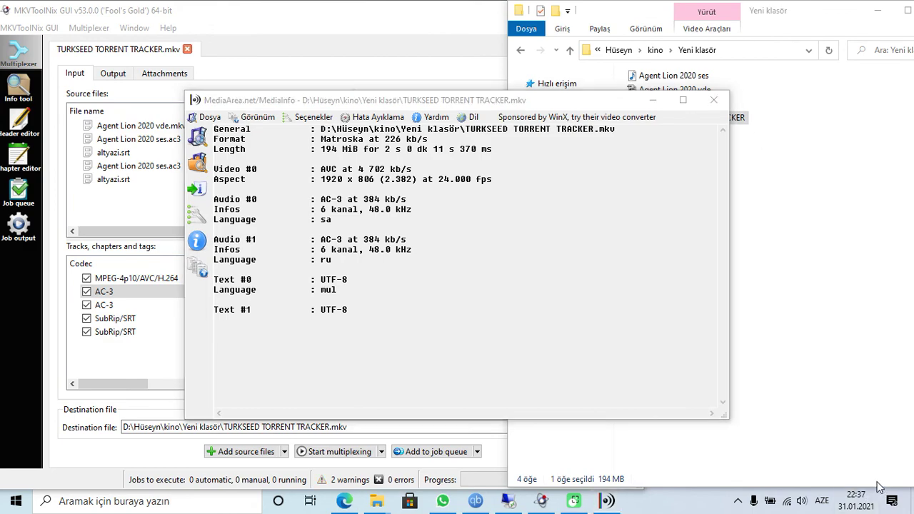